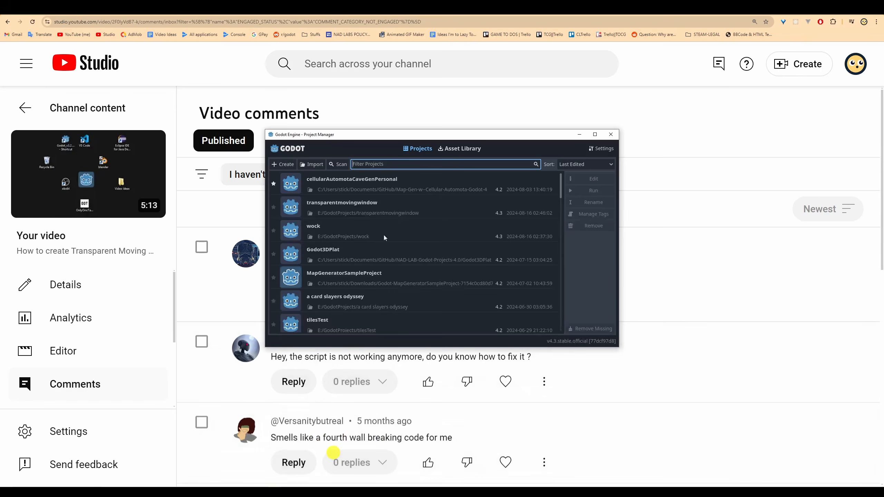
- Create a new project named moveabletransparentwindow with the Compatibility renderer and open it for editing
click(278, 163)
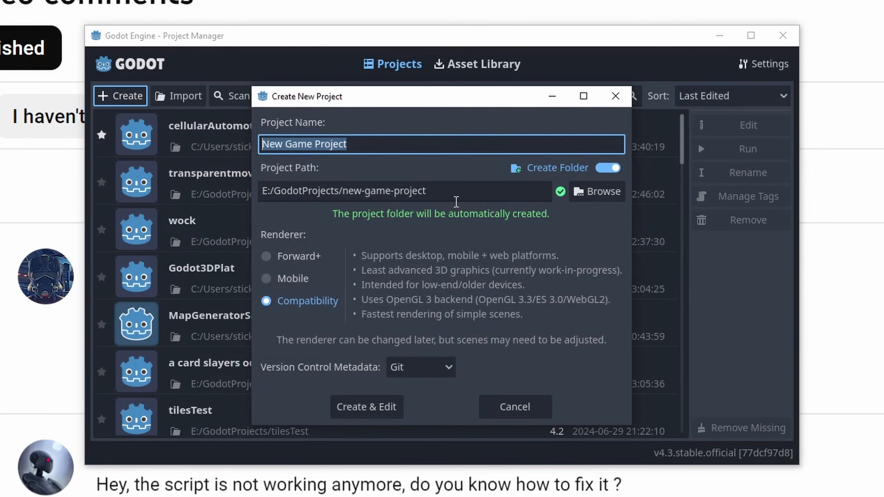
text(moveabletransparentwindow)
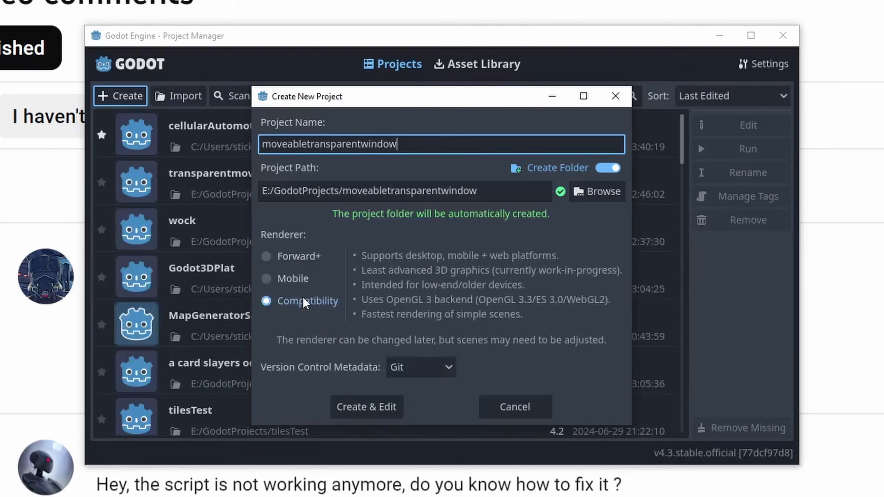
click(302, 254)
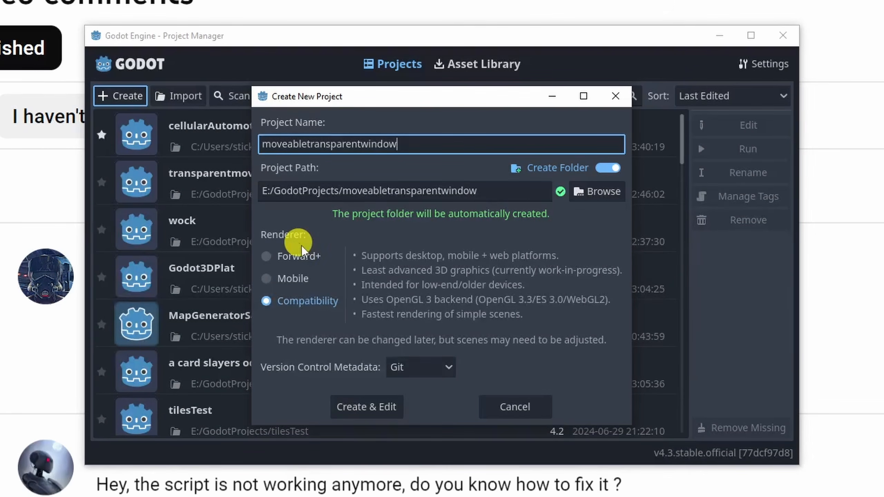
click(315, 306)
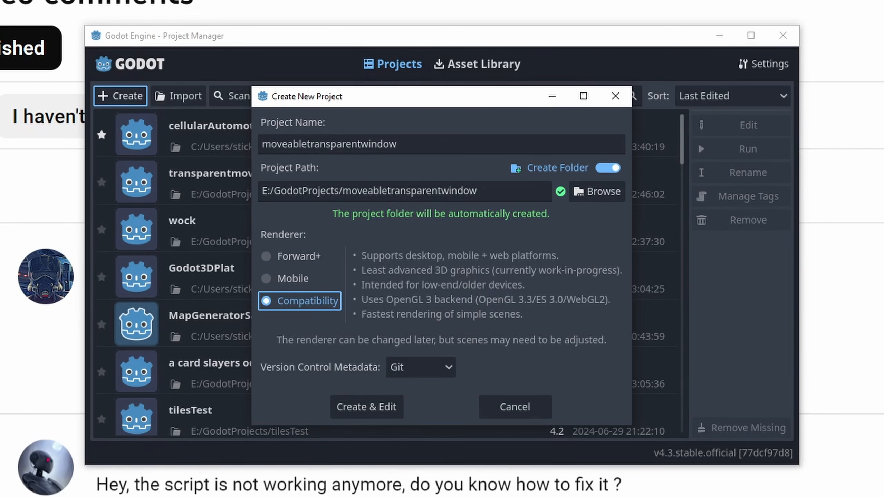
click(299, 256)
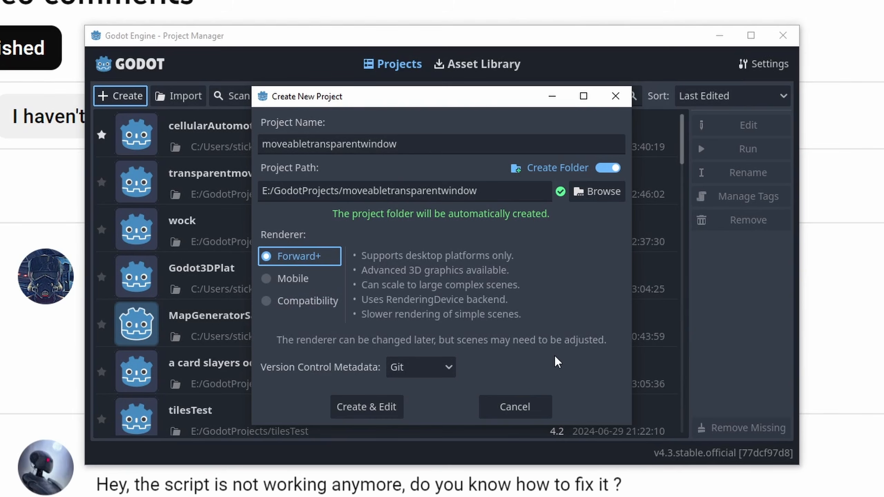
click(306, 301)
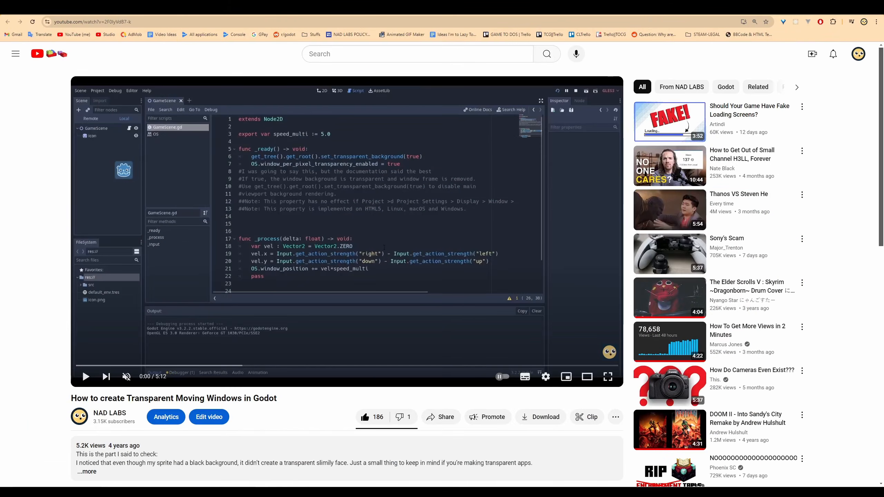
click(328, 452)
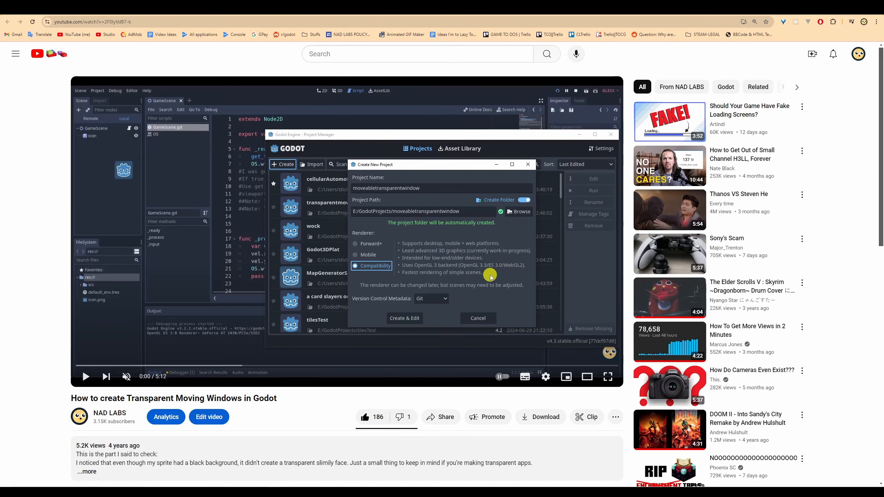
click(394, 322)
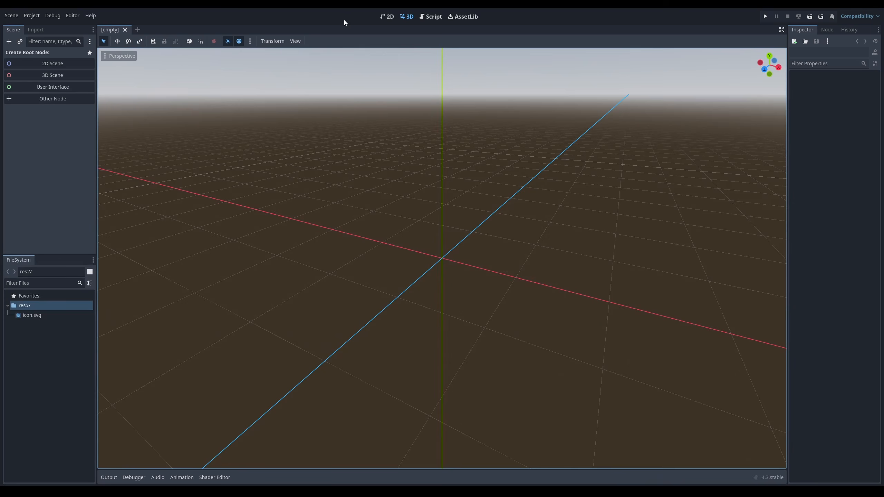
- Switch to the 2D workspace and create a 2D scene root node
click(387, 17)
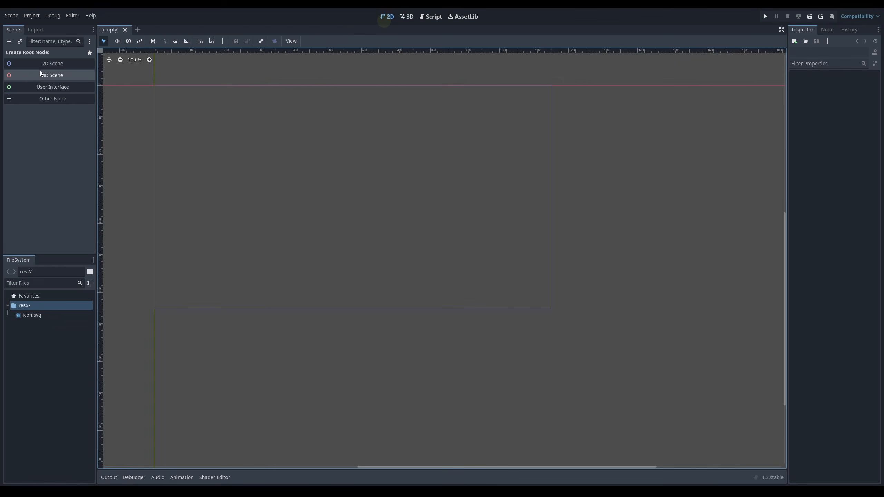
click(40, 73)
key(ctrl+z)
click(42, 61)
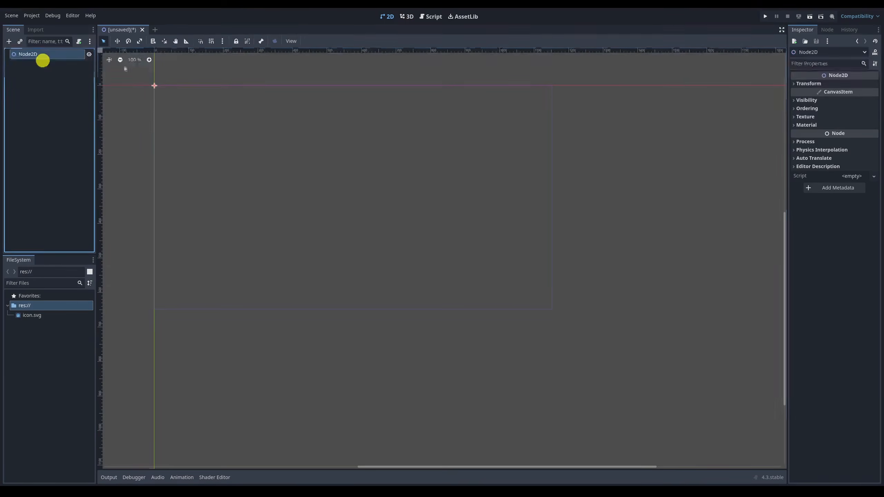
- Rename the root node to testing and save the scene as testing.tscn
double_click(70, 57)
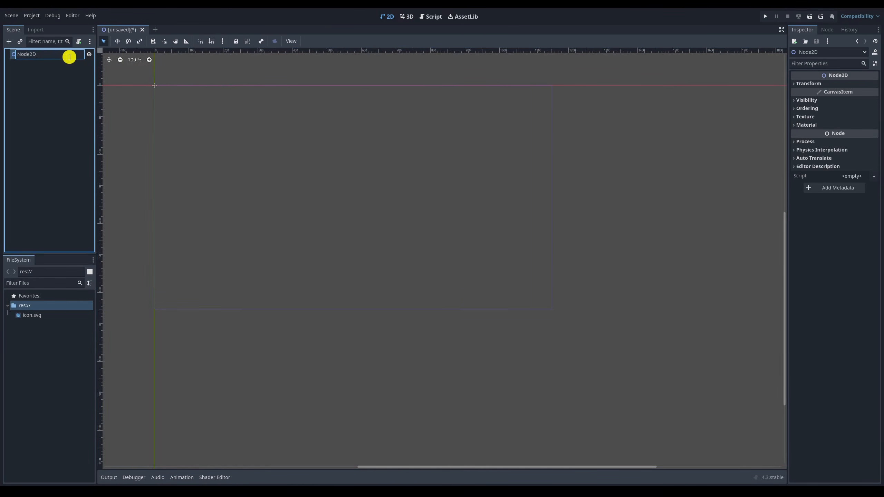
text(testing)
key(Return)
key(ctrl+s)
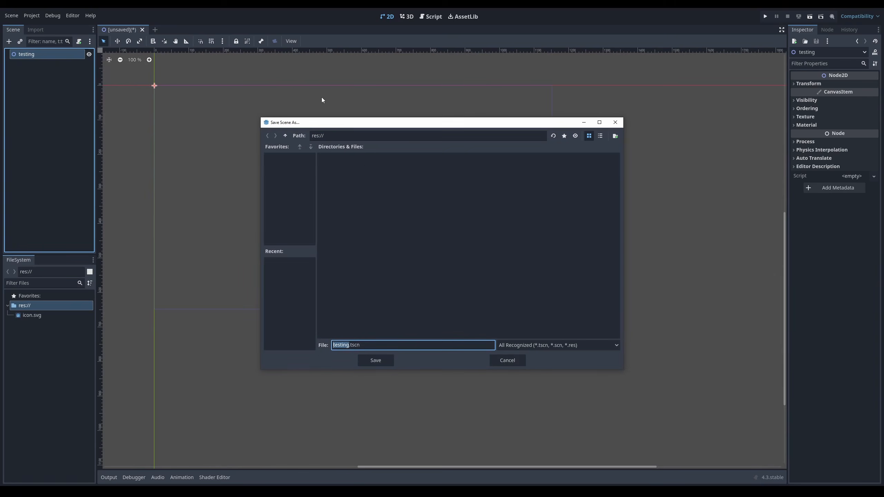
click(372, 365)
- Place icon.svg in the scene as a sprite at about (96, 144) px
drag(68, 316, 188, 135)
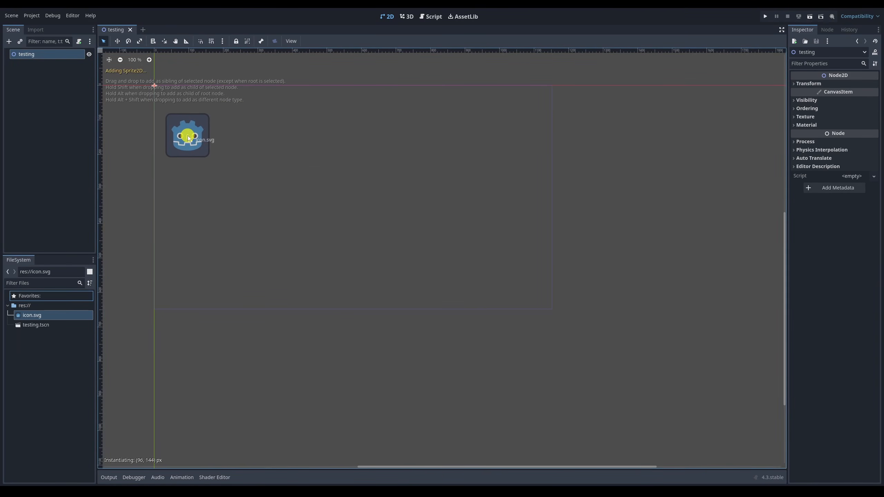
click(330, 150)
middle_drag(245, 160, 286, 215)
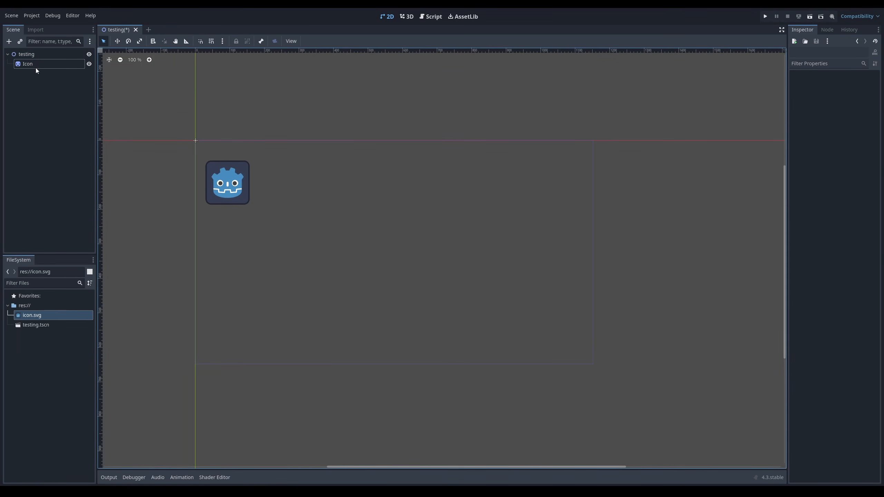
- Run the project with the current scene as the main scene, test moving its window, and close it
click(770, 19)
click(503, 255)
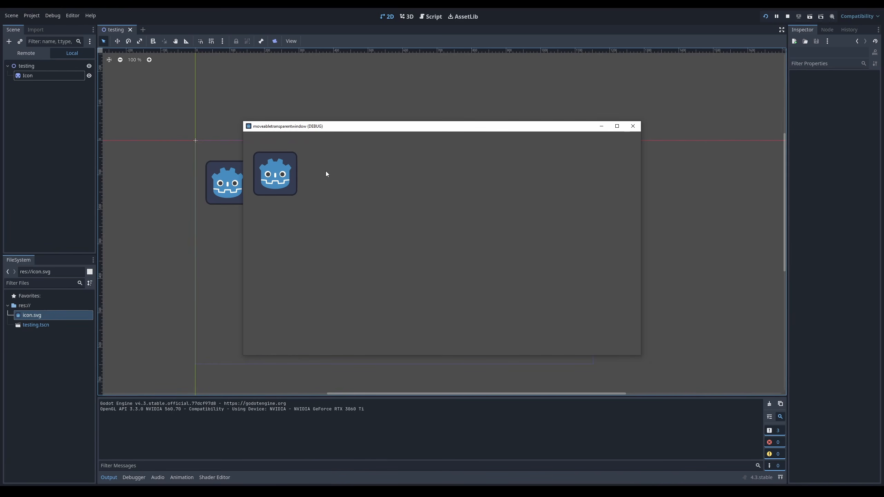
drag(350, 127, 377, 121)
click(657, 115)
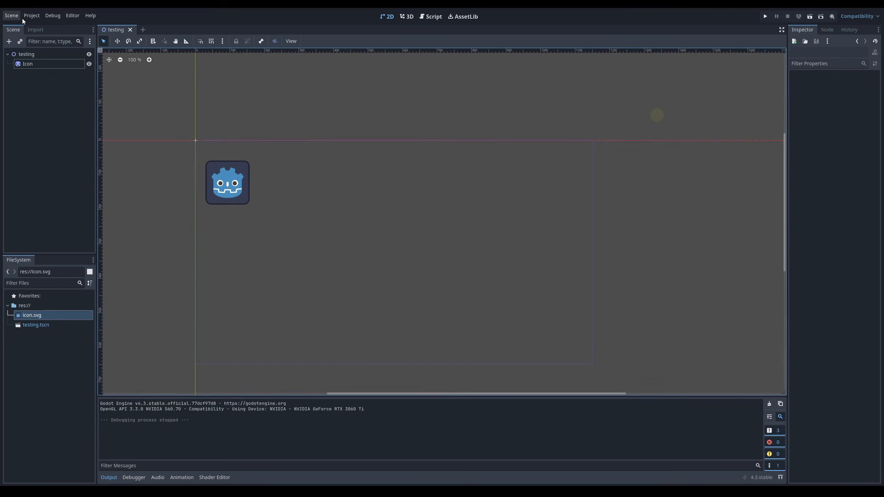
- In the project settings, filter for "transpa" and enable the display window's Transparent and Per Pixel Transparency Allowed options
click(32, 16)
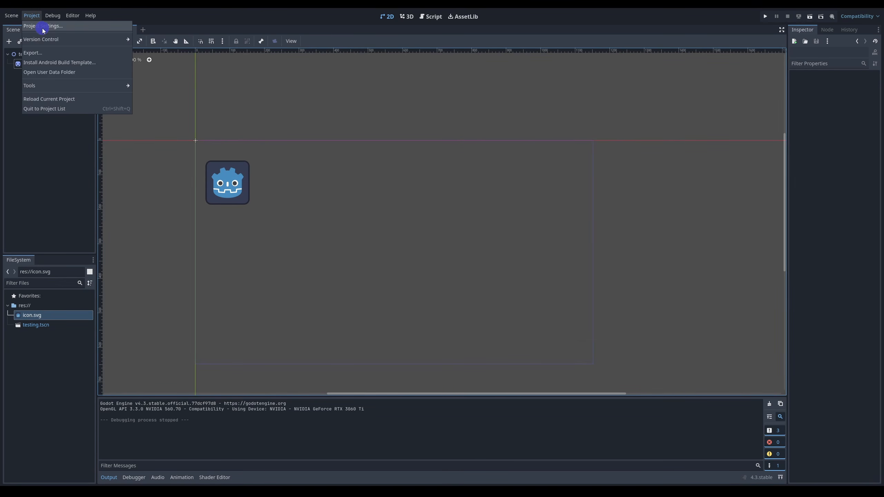
click(42, 27)
text(transpa)
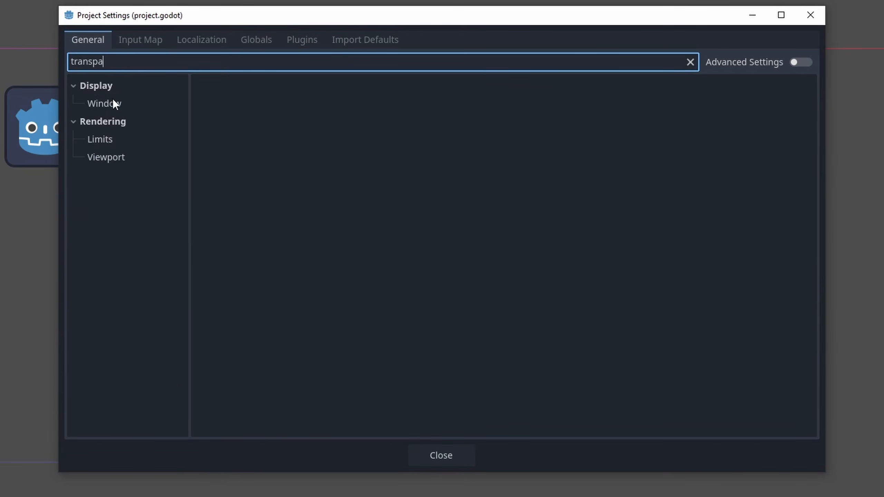
click(129, 103)
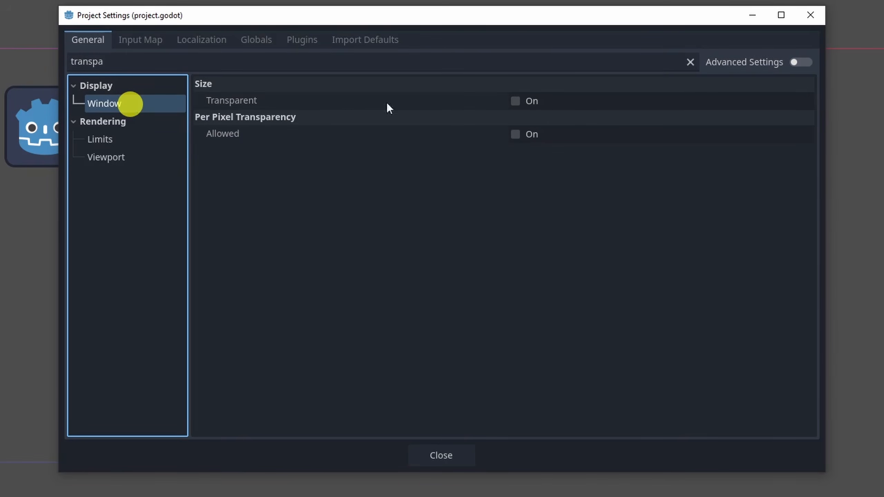
click(577, 103)
click(574, 131)
- Enable Transparent Background in the rendering viewport settings and close the project settings
click(97, 140)
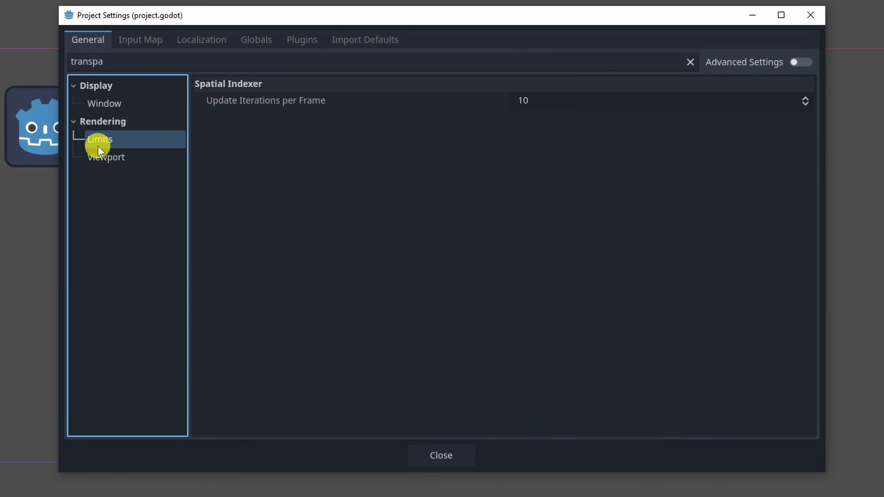
click(143, 163)
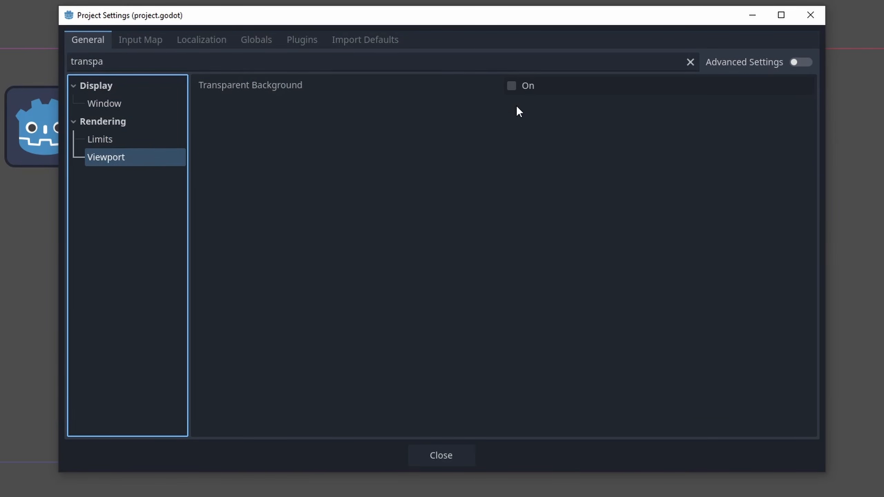
click(525, 92)
click(430, 465)
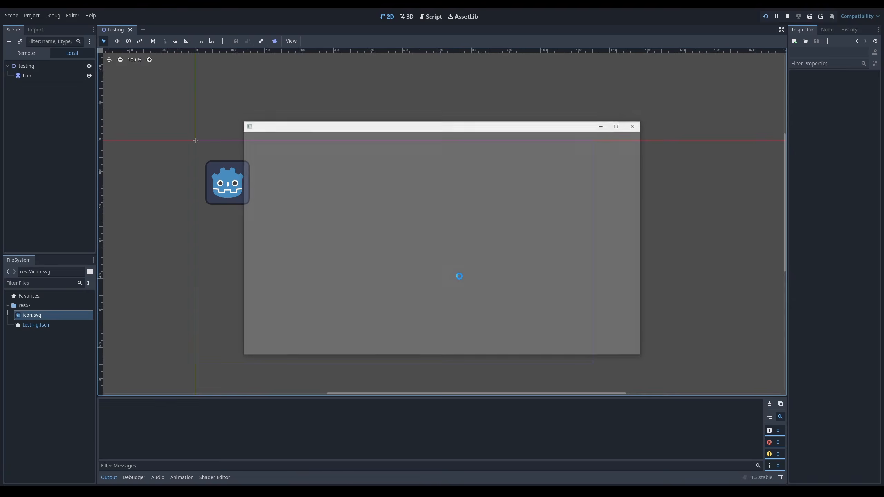
- Run the project and move its window over the editor and the browser page to check the transparency
drag(374, 136, 230, 171)
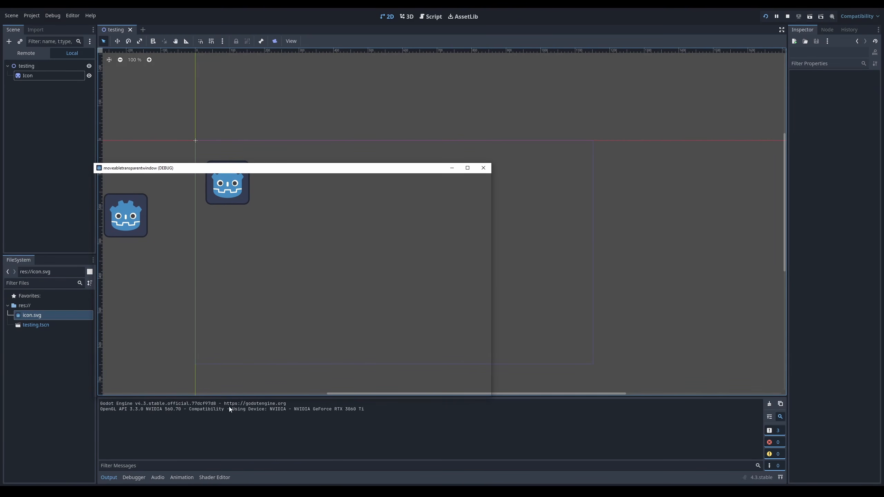
key(alt+Tab)
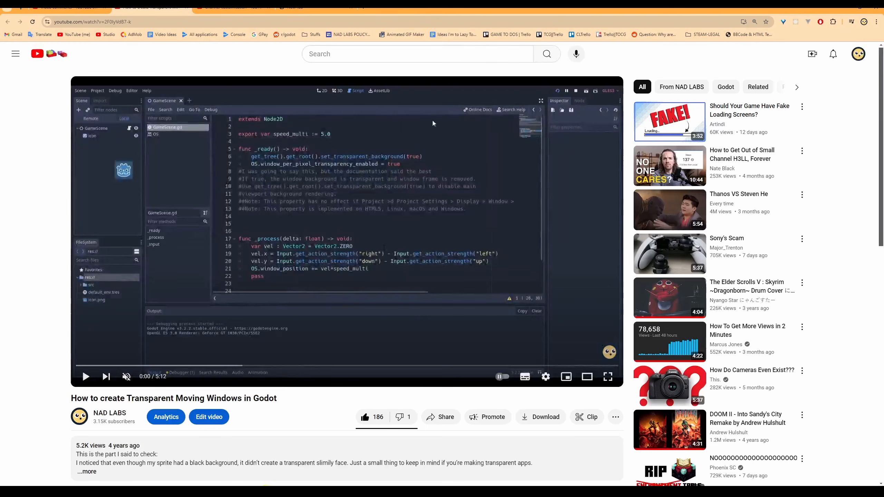
key(alt+Tab)
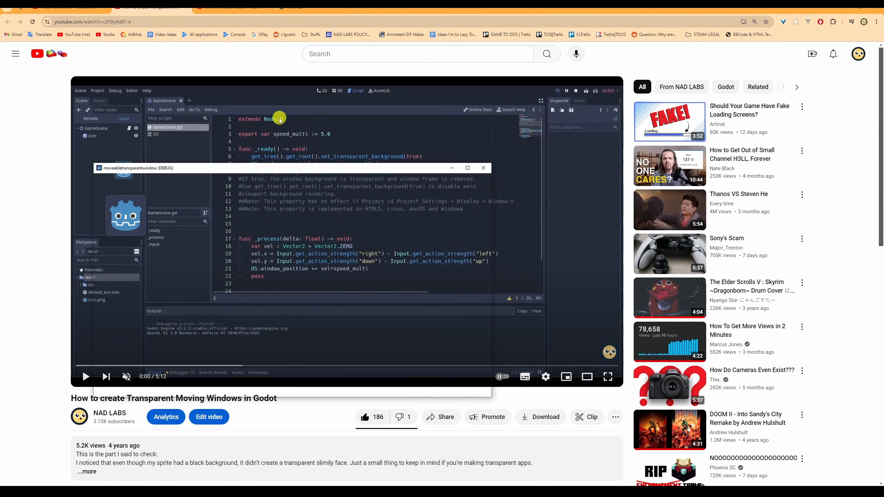
drag(294, 168, 543, 45)
- Open Magnifier to inspect the edge of the running window up close, and close the running window
key(super)
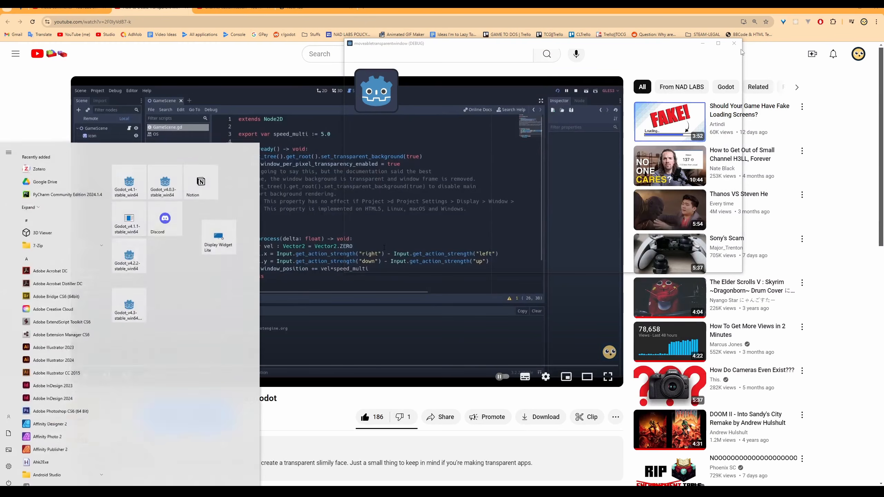
text(magnifier)
key(Return)
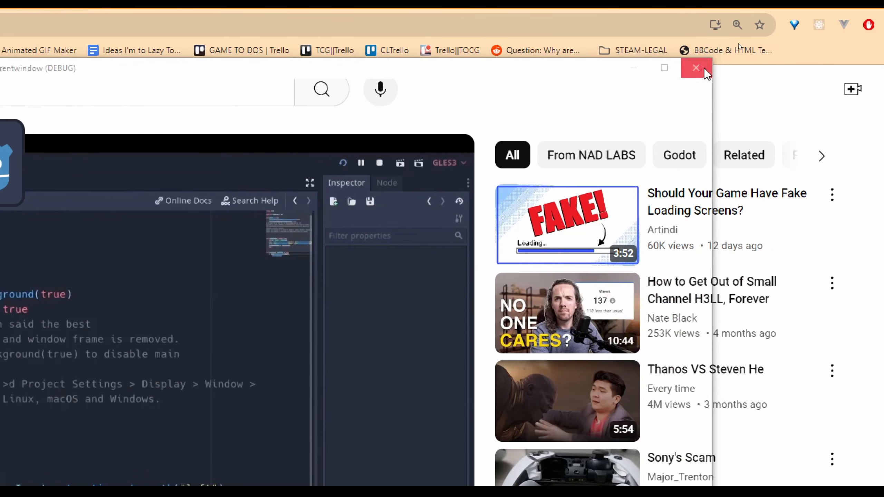
click(706, 70)
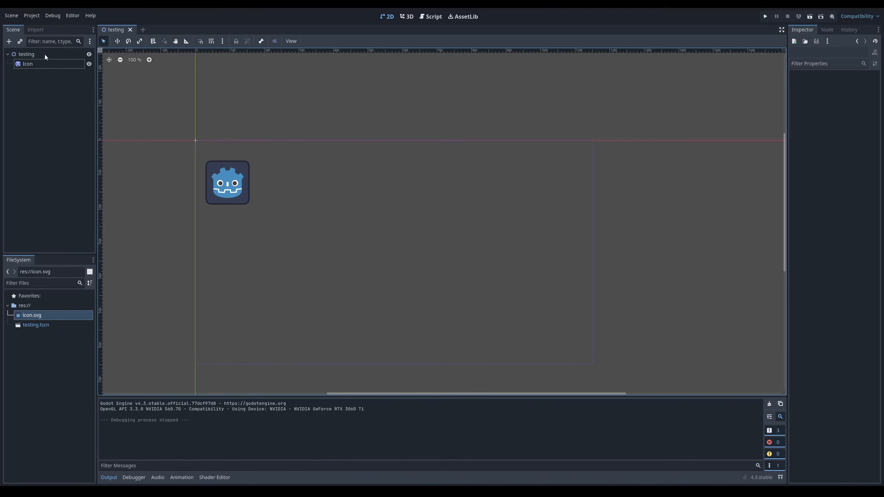
- Reopen the project settings, clear the filter and enable Borderless for the display window
click(25, 15)
click(29, 26)
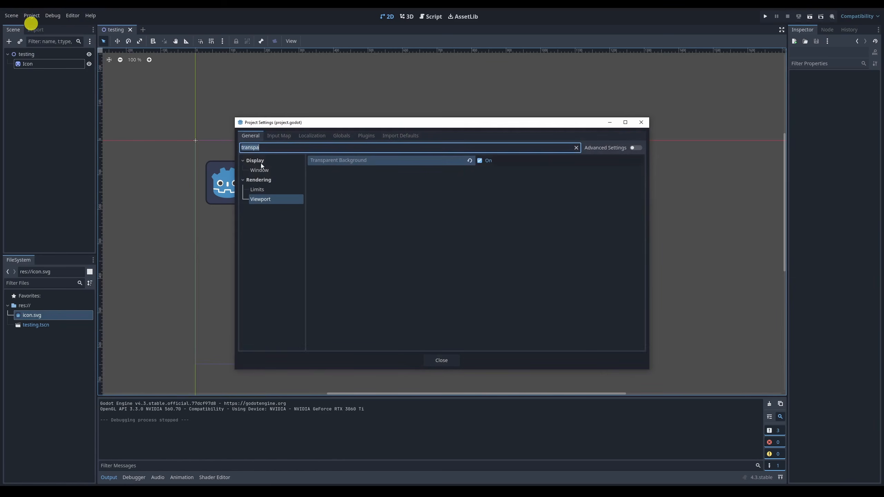
click(260, 171)
click(576, 148)
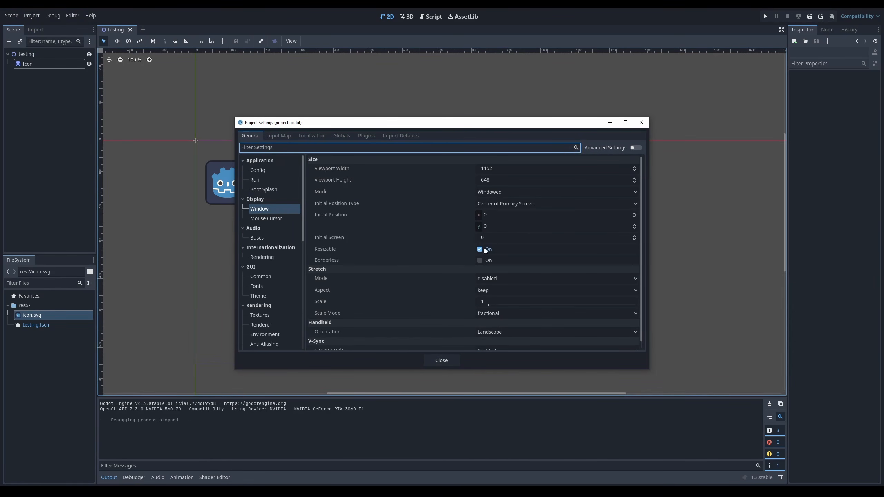
click(480, 260)
- Set the viewport width and height to 100 each and close the project settings
click(499, 169)
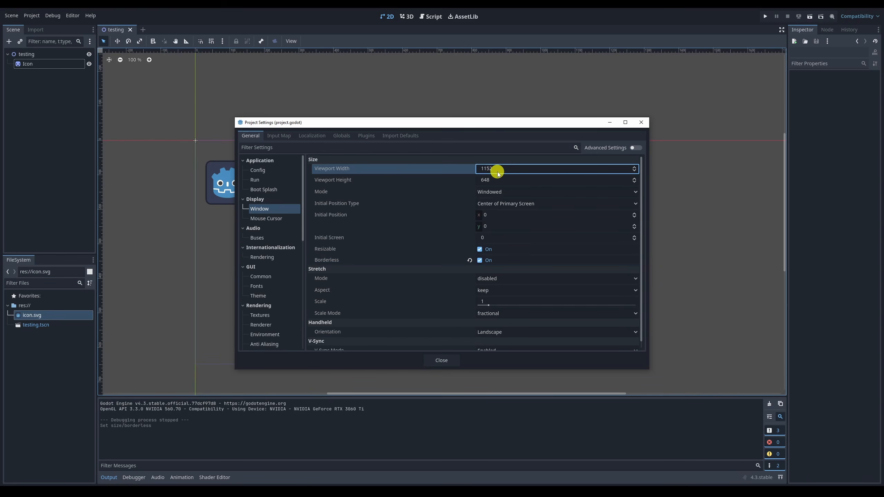
text(100)
key(Tab)
text(100)
key(Return)
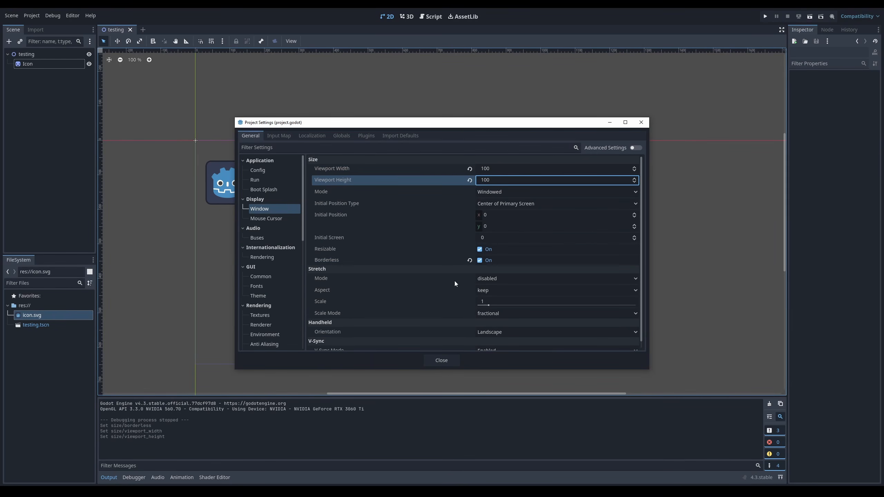
click(442, 361)
- Move the Icon sprite over the small viewport frame, with its centre at about (48, 48) px
drag(223, 172, 220, 164)
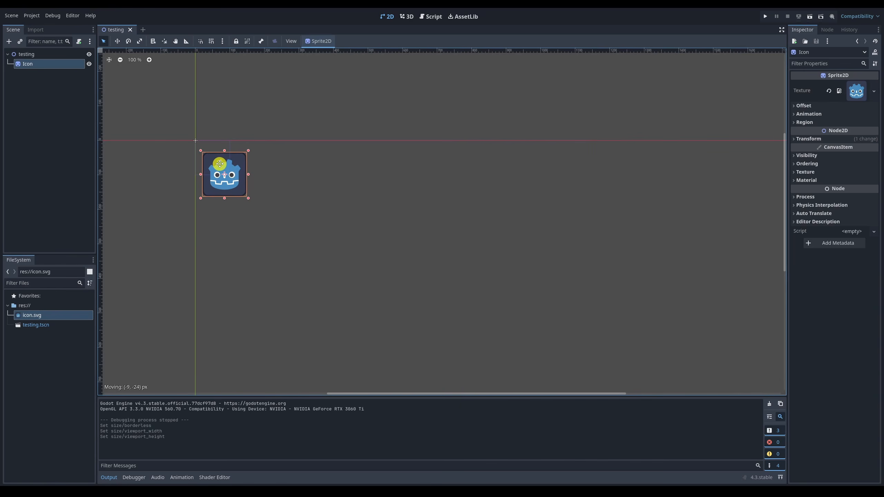
click(276, 164)
click(321, 179)
click(346, 193)
scroll(162, 131, up, 6)
middle_drag(242, 160, 241, 195)
scroll(223, 216, up, 15)
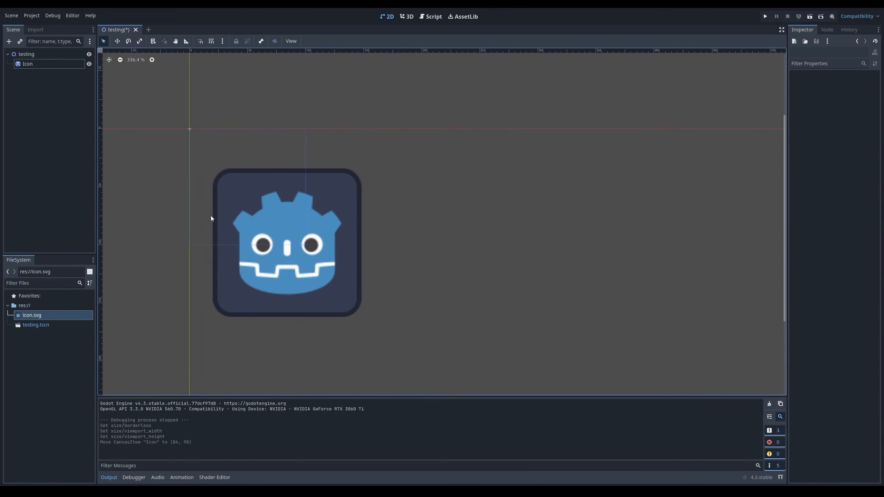
scroll(211, 216, up, 2)
middle_drag(278, 149, 412, 210)
scroll(446, 188, up, 4)
drag(509, 255, 458, 180)
drag(451, 313, 440, 296)
click(535, 249)
middle_drag(542, 250, 531, 260)
scroll(530, 260, down, 1)
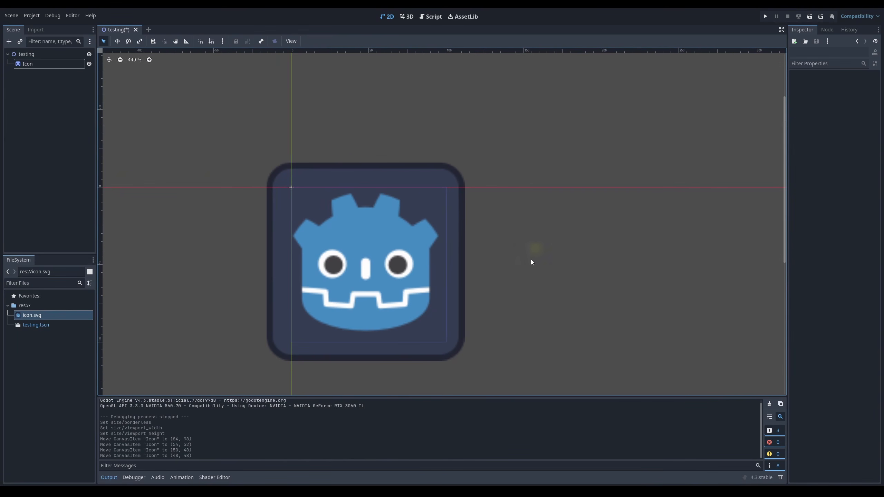
- Run the project to check how the sprite fills the small borderless window, and stop it
key(F5)
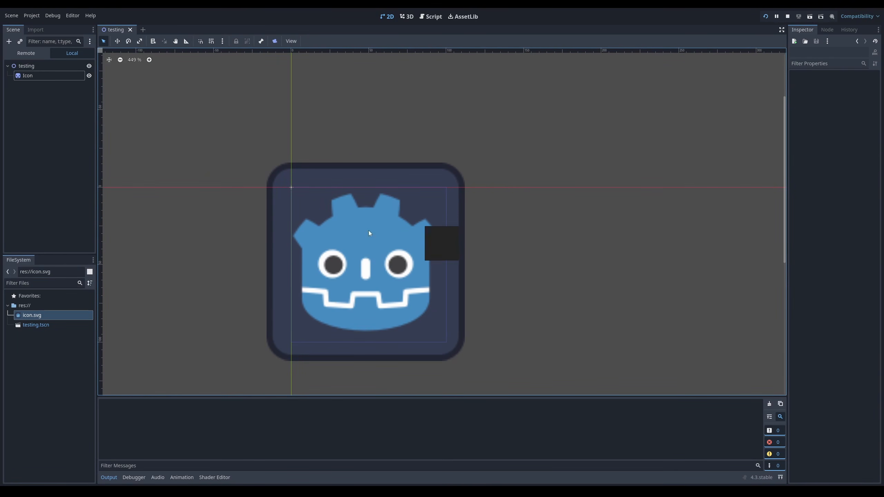
middle_drag(544, 202, 404, 190)
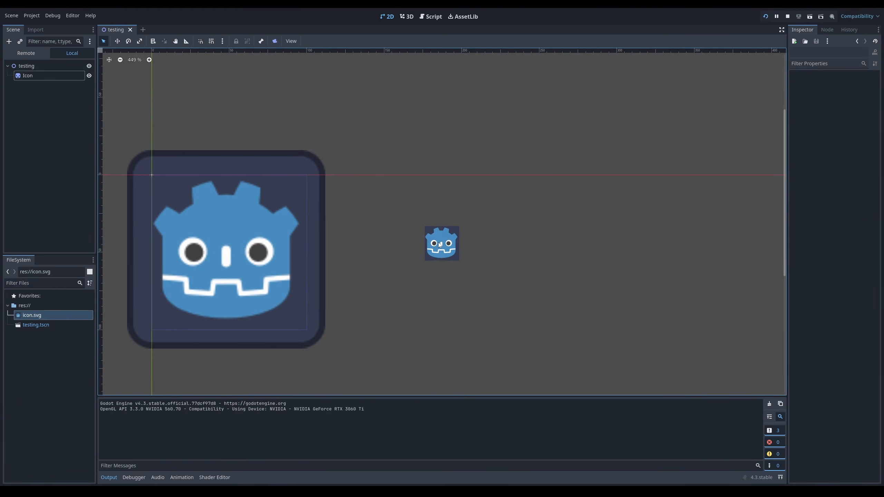
click(787, 16)
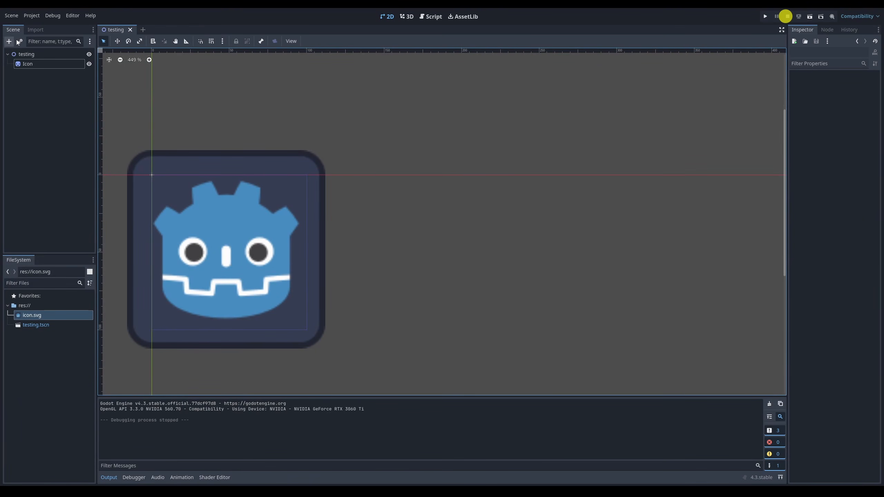
- Attach a new GDScript file, res://testing.gd, to the testing root node using the default template
click(49, 55)
click(79, 41)
click(397, 305)
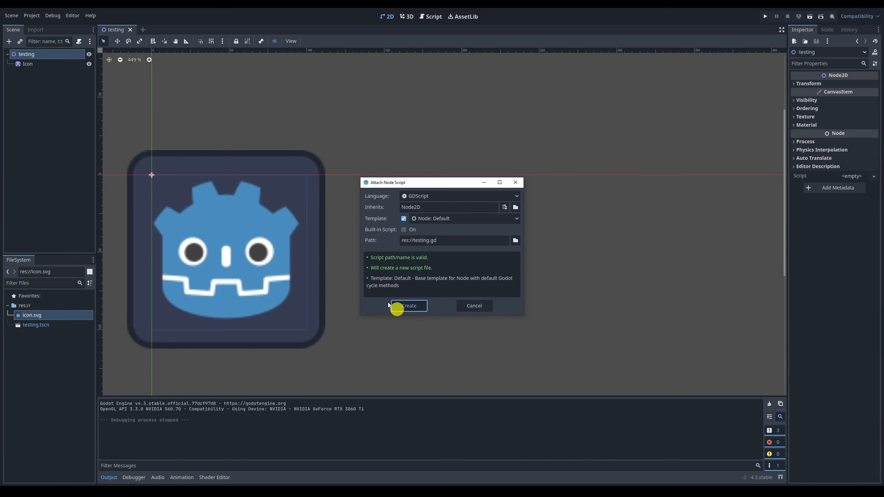
- Replace the template functions with an empty _physics_process(delta: float) -> void function
drag(345, 231, 175, 85)
ctrl+scroll(176, 84, up, 4)
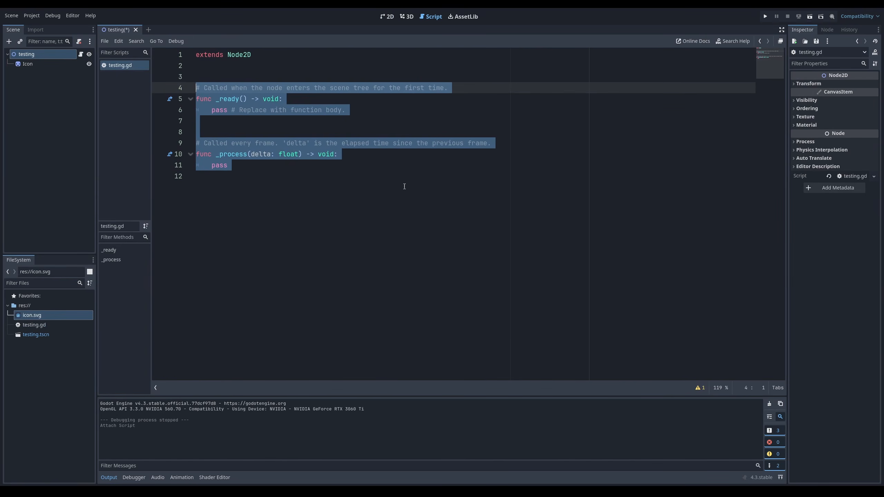
ctrl+scroll(406, 187, up, 2)
text(func _ph)
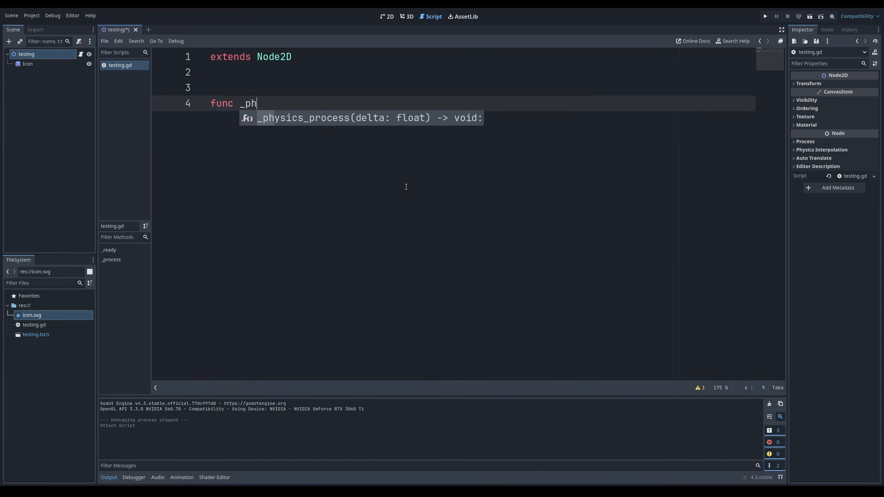
key(Return)
- Add the condition if Input.is_action_pressed("ui_right"): inside _physics_process
text(if I)
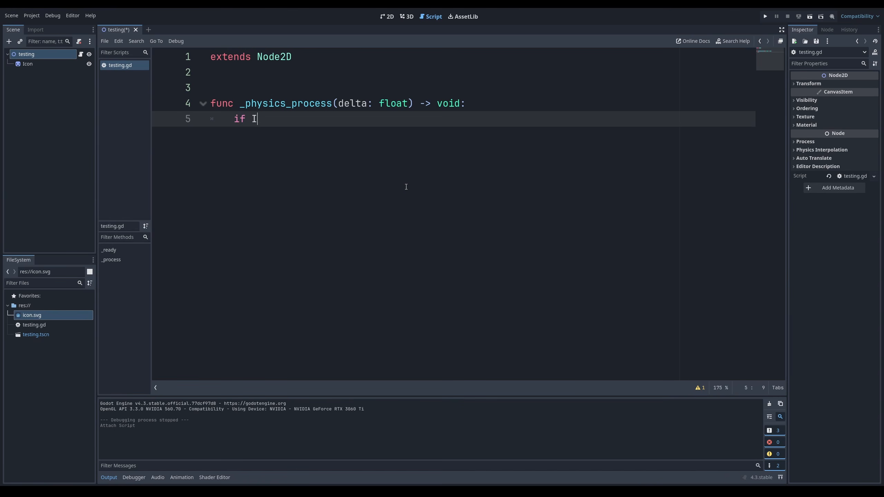
text(nput.is_ac)
key(Down)
key(Down)
key(Return)
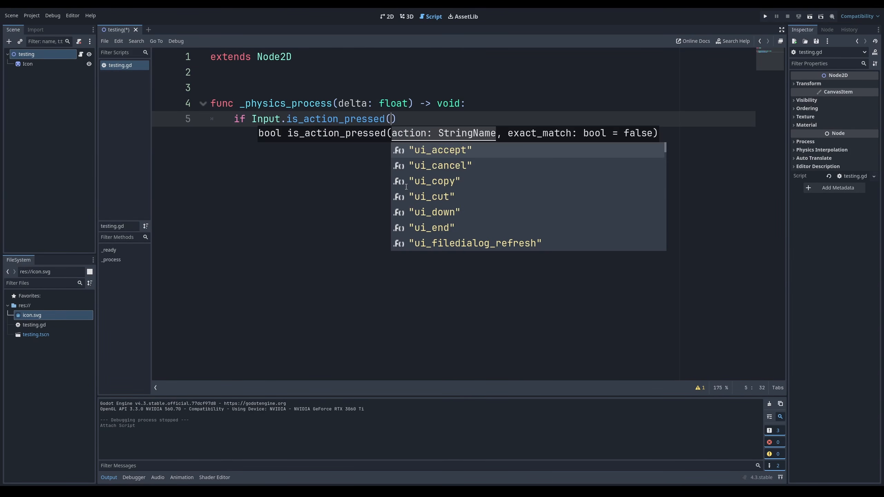
text(ri)
key(Return)
text(:)
key(Return)
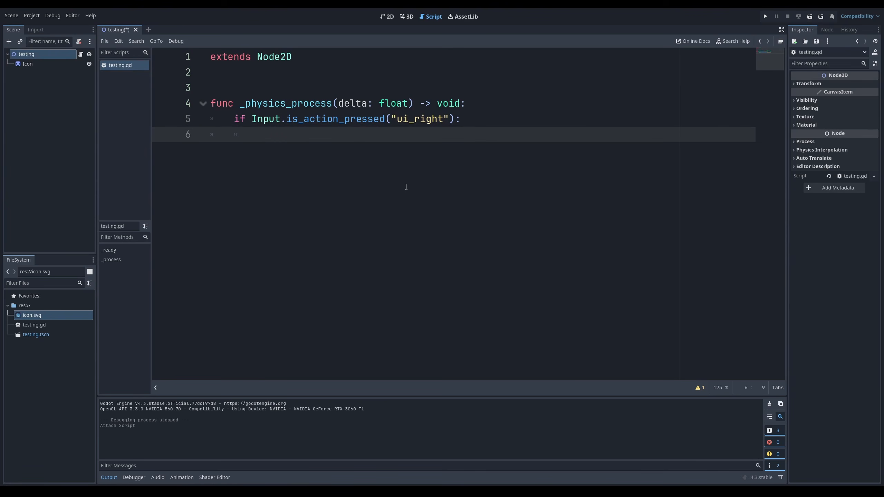
- Write get_window().position.x += 2 as the body of the ui_right condition
text(get_win)
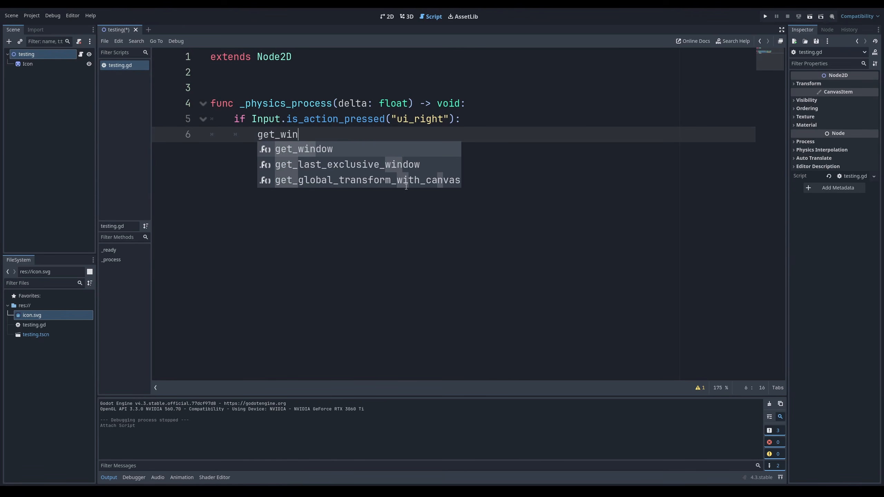
key(Return)
text(.position.x)
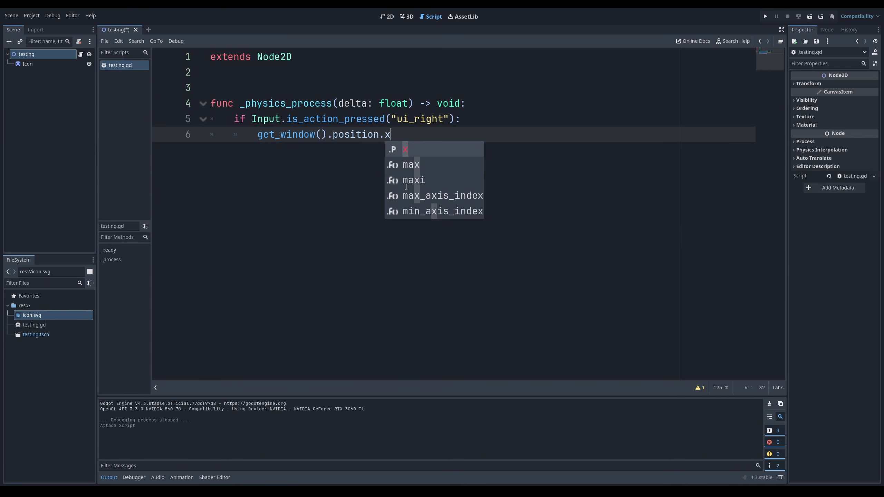
key(Escape)
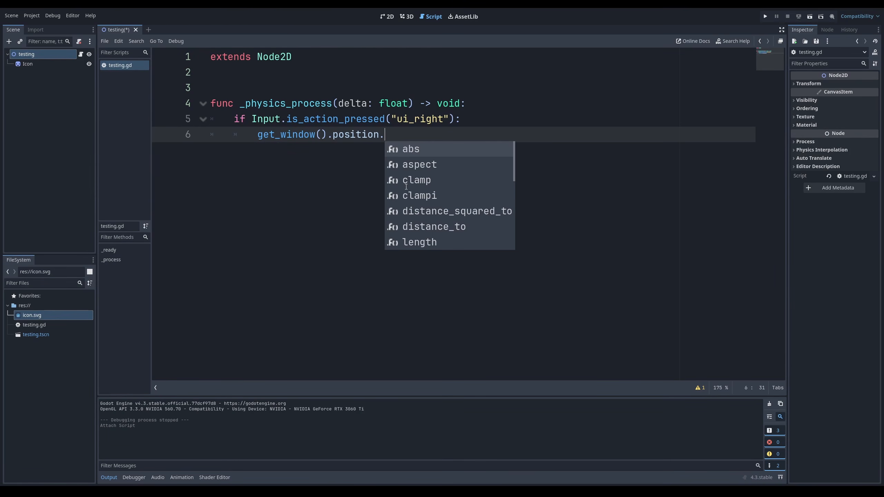
text(x)
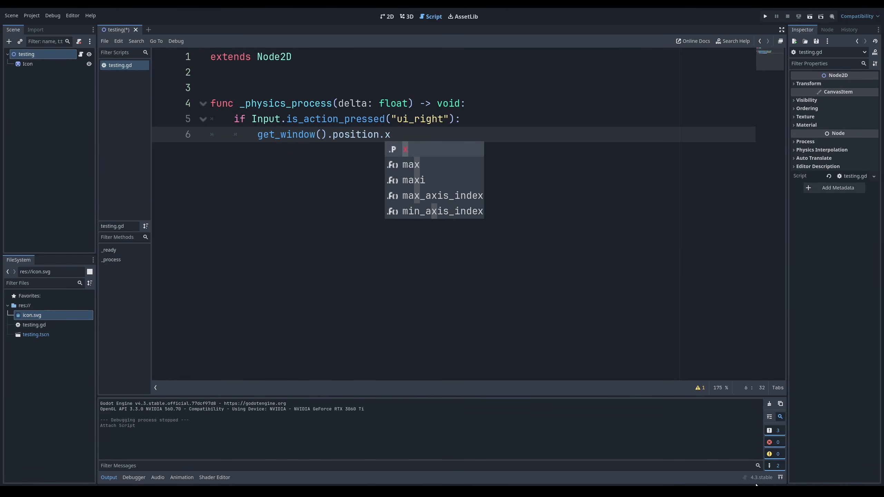
text( =)
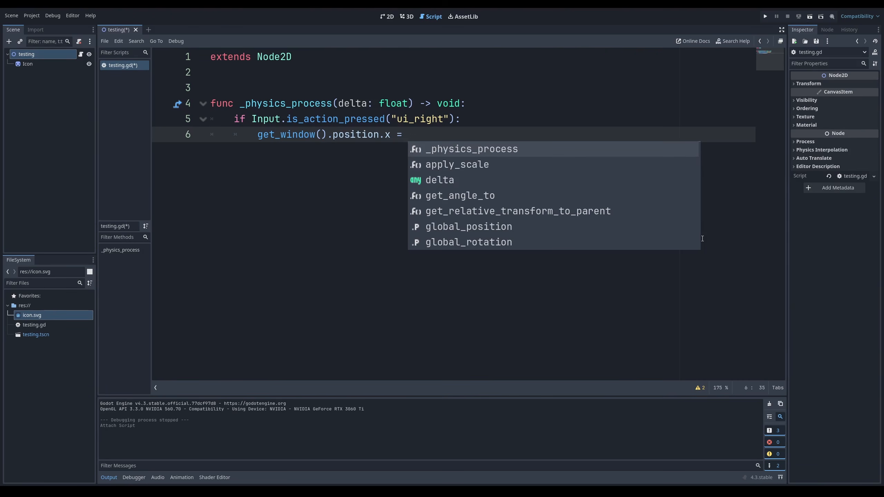
key(BackSpace)
key(BackSpace)
text(+=)
key(Left)
key(Left)
key(Left)
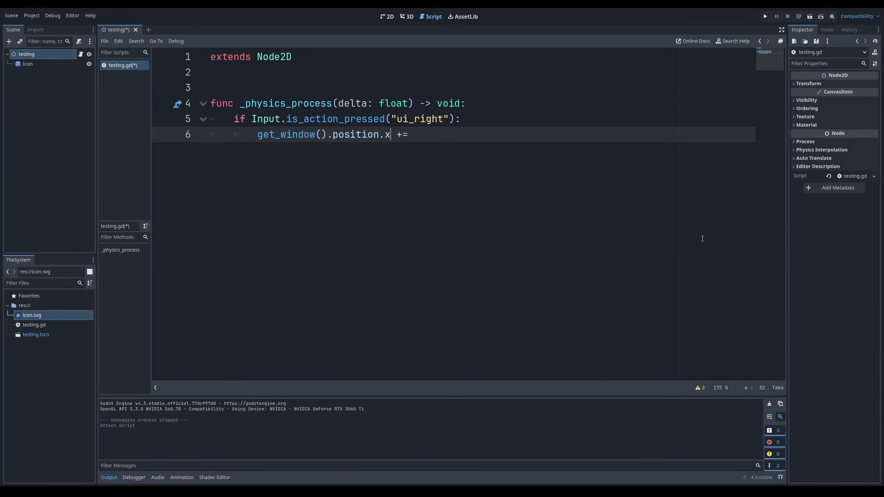
key(shift+Home)
key(End)
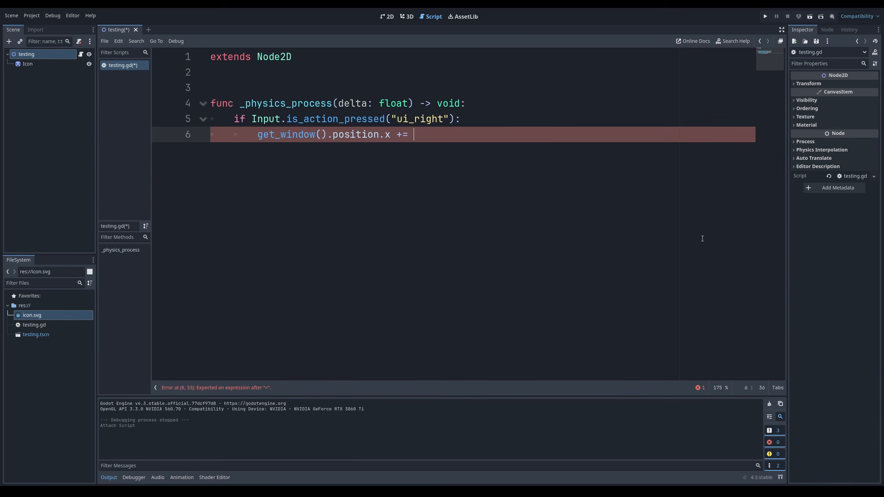
- Save and run the project, and move the sprite window to the right across the editor
key(F5)
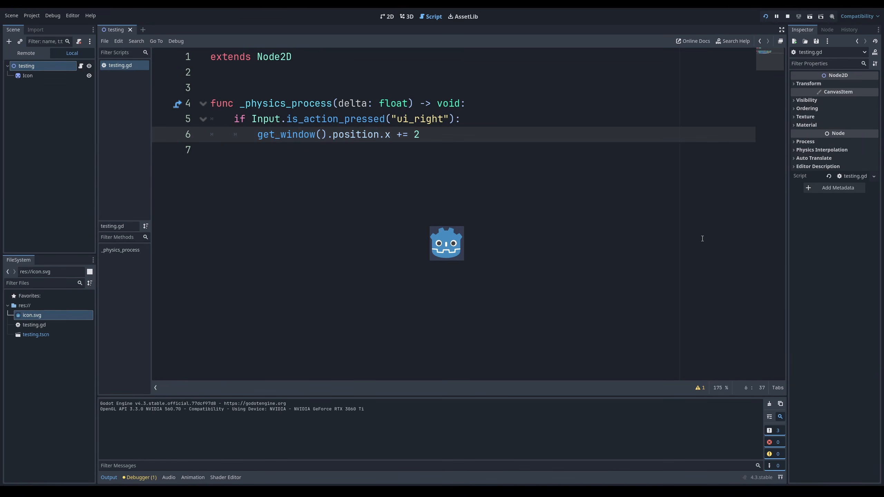
key(Right)
key(Right)
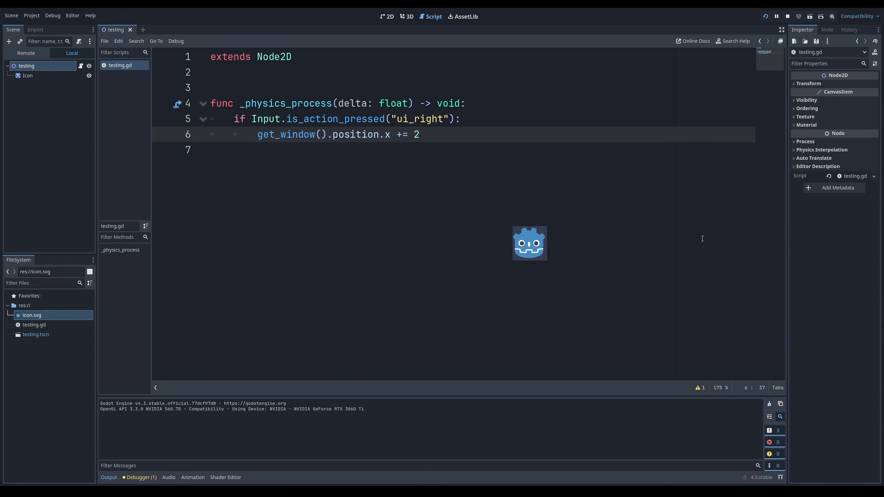
- Switch to the web browser and move the running sprite window further right over the YouTube page
key(alt+Tab)
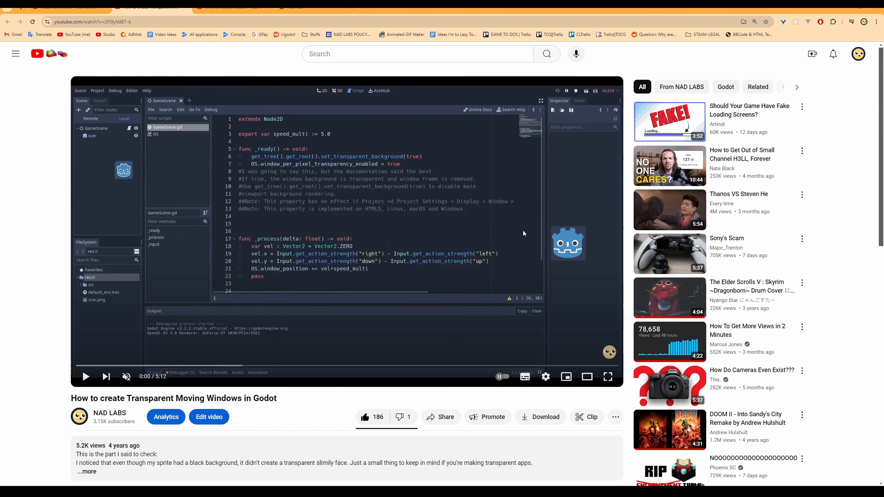
click(563, 253)
key(Right)
key(Right)
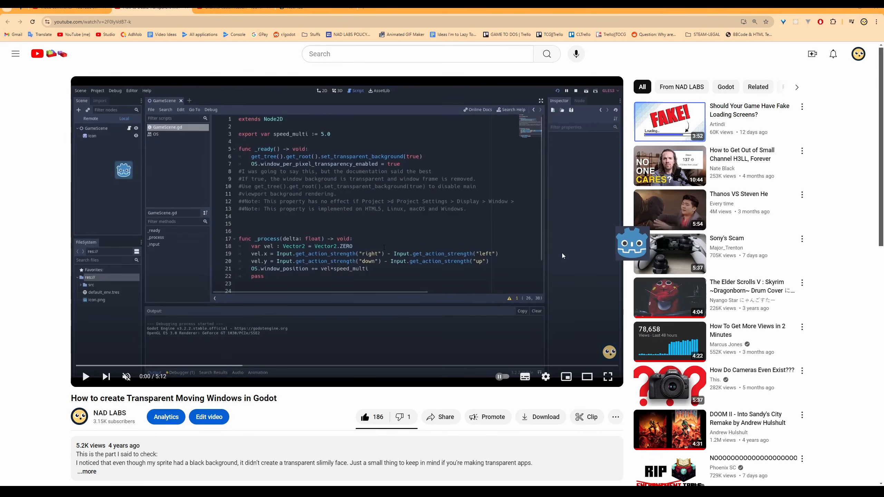
key(Right)
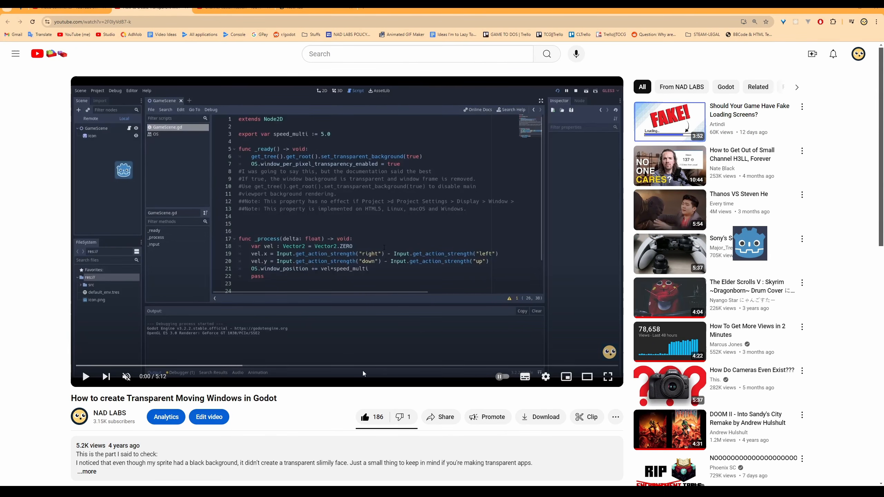
- Play the video on transparent moving windows from about 0:18 to review its moving sprite, and pause it at 0:20
right_click(196, 250)
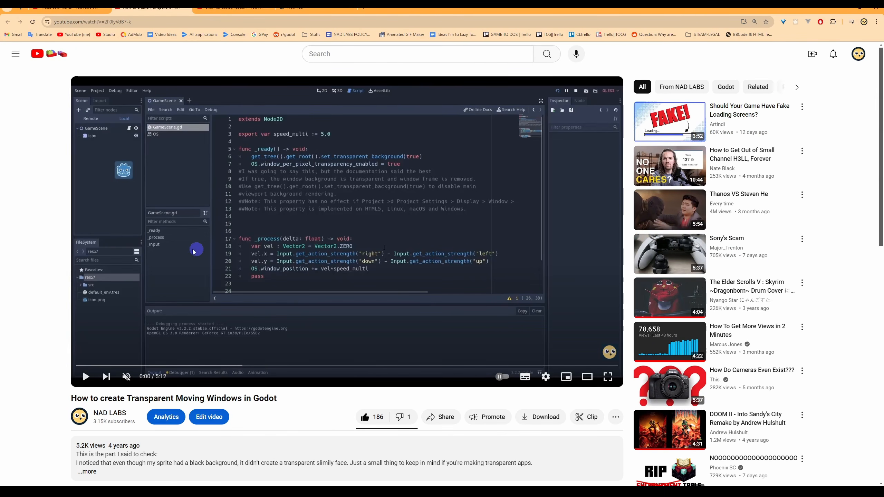
click(111, 203)
click(106, 365)
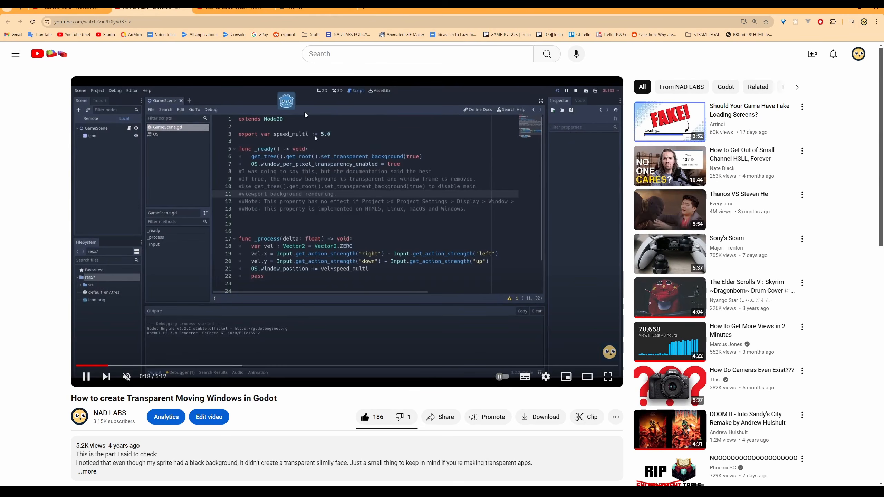
click(249, 151)
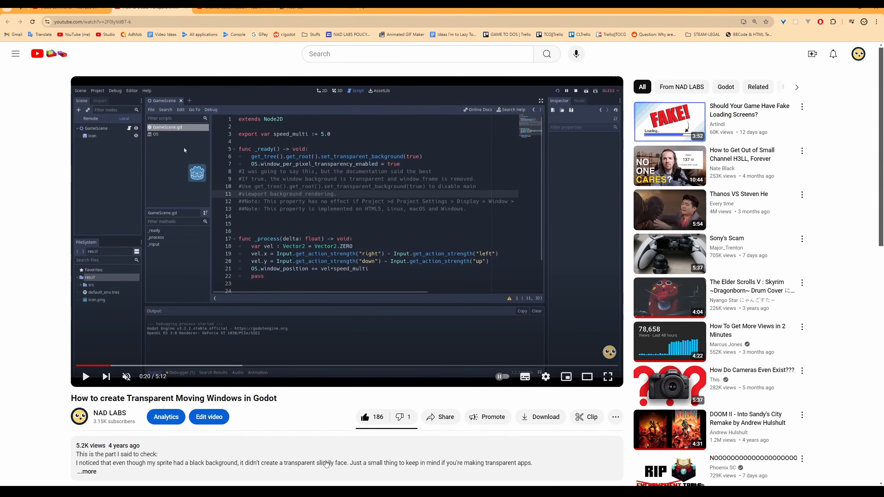
- Switch back to Godot and add get_window().size = Vector2i(100,100) below the window position line
click(326, 460)
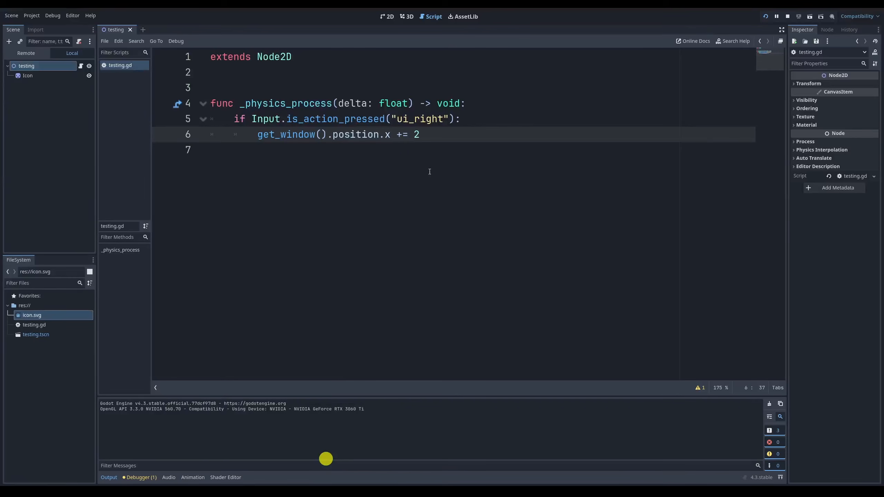
click(429, 143)
click(438, 136)
key(Return)
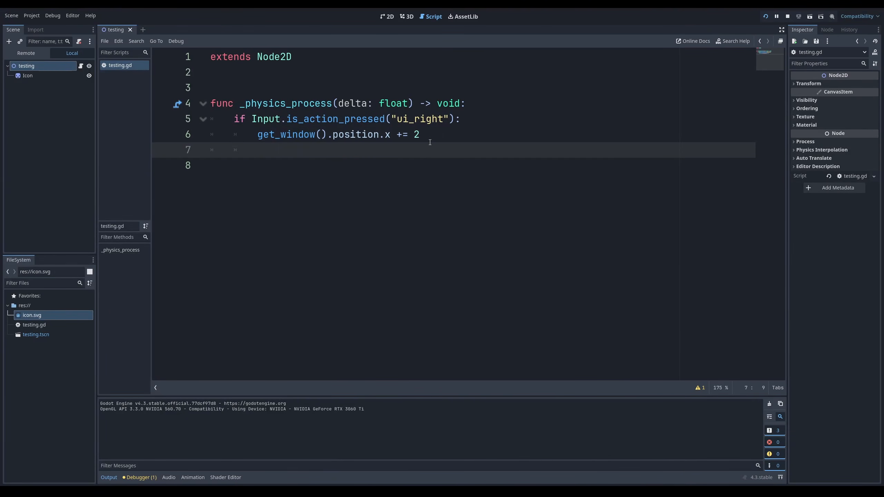
text(get_window().si)
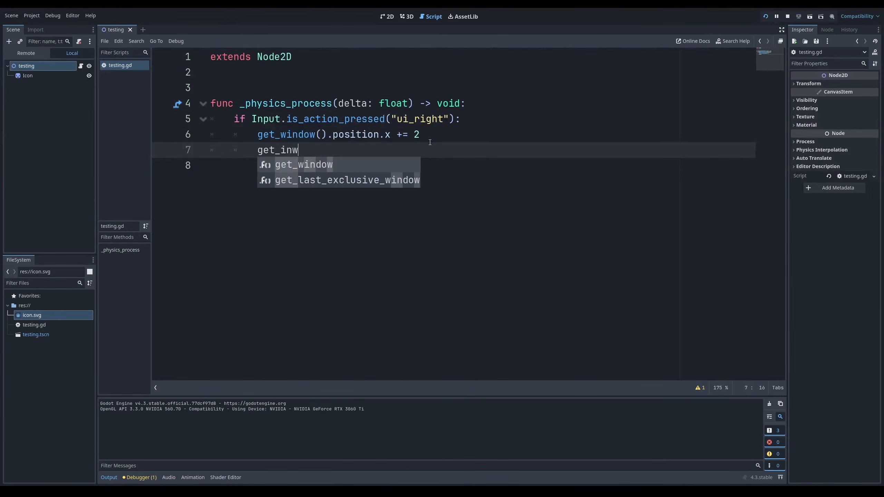
key(Return)
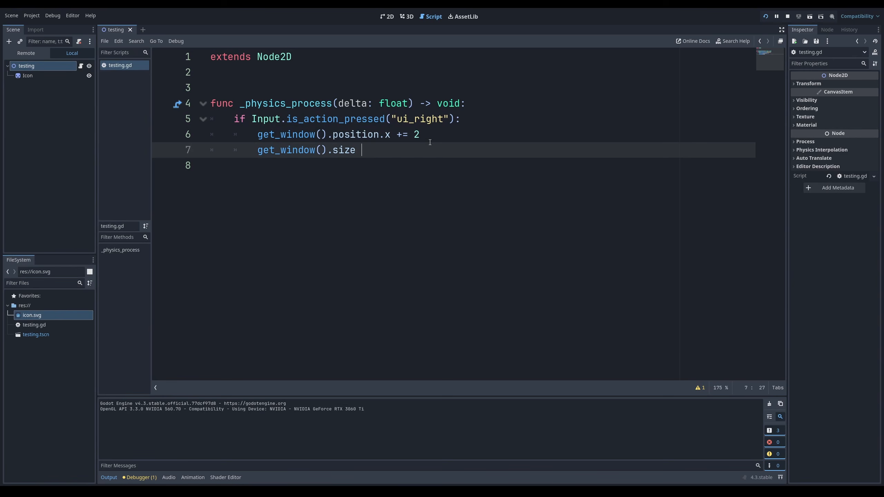
text(= Vec)
key(Down)
key(Return)
text(()
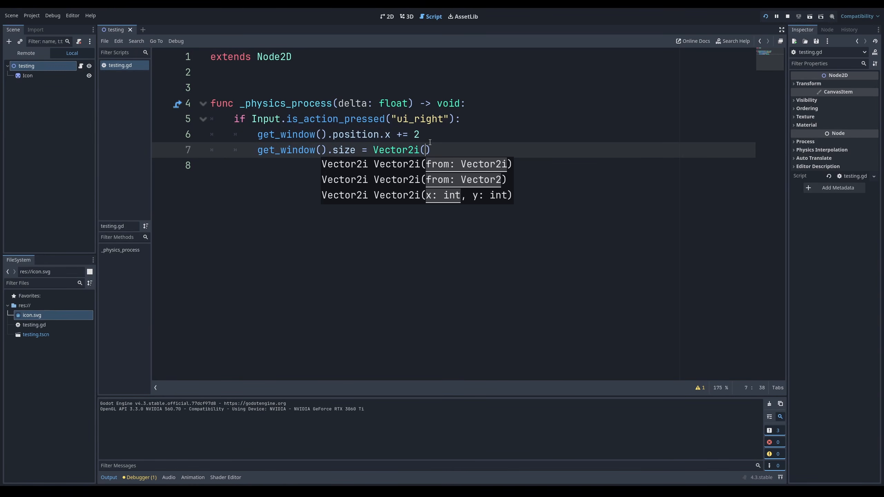
text(100,010)
key(BackSpace)
key(BackSpace)
key(BackSpace)
text(100)
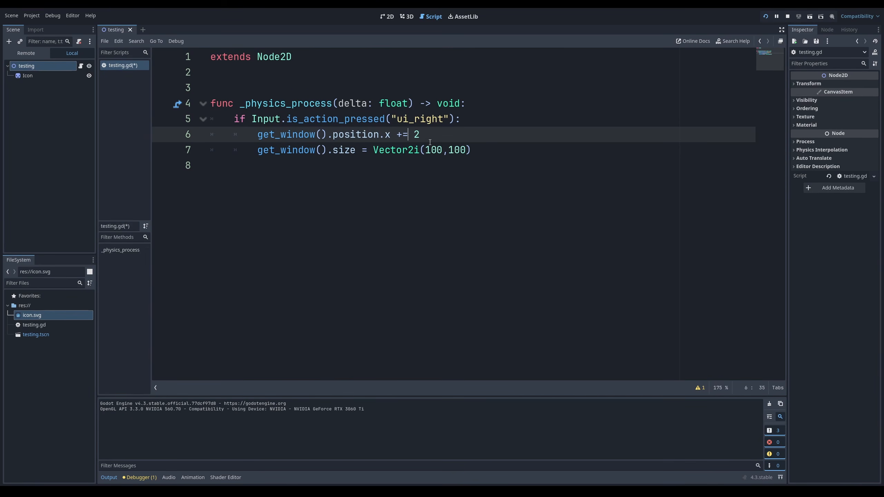
- Rewrite the position line as get_window().position = Vector2i() with no arguments
key(BackSpace)
key(BackSpace)
text(Vec)
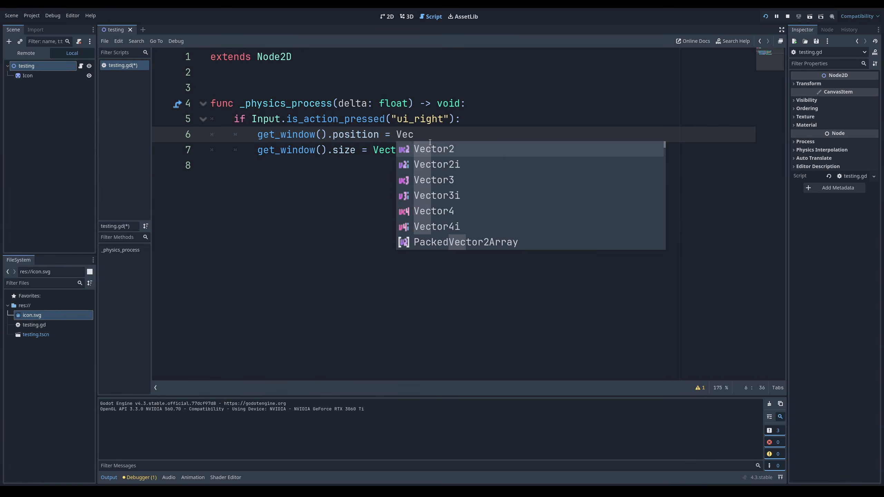
key(Down)
key(Return)
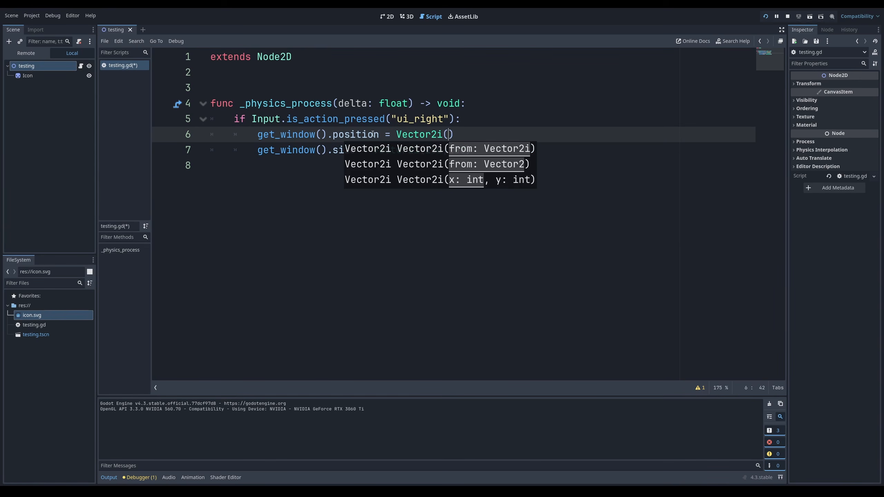
- Open the Window class documentation for position and highlight the property's Vector2i type
ctrl+click(346, 134)
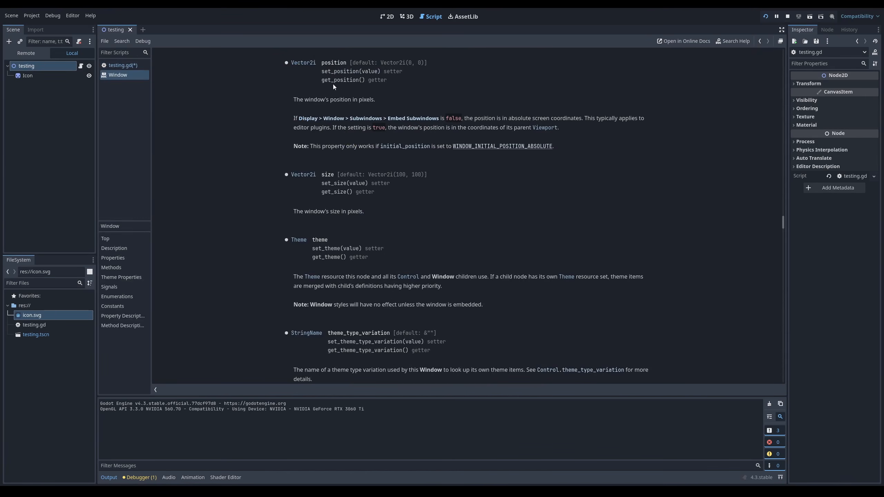
drag(343, 66, 305, 64)
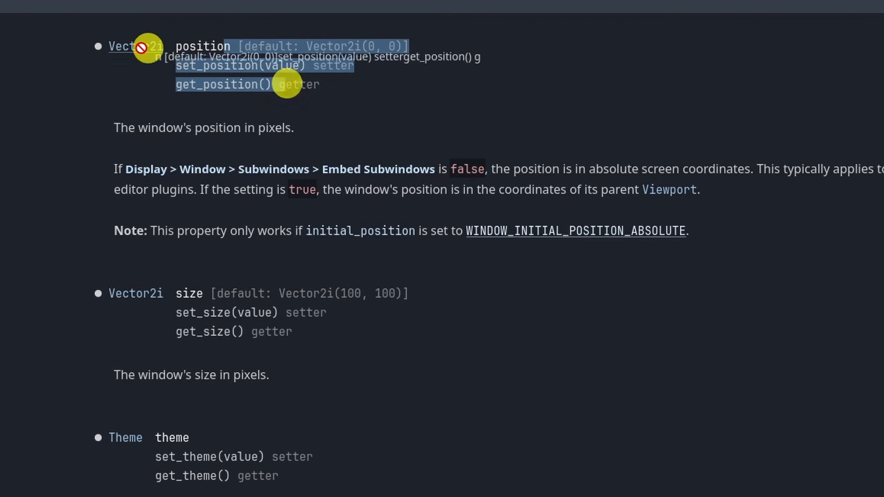
drag(141, 48, 92, 51)
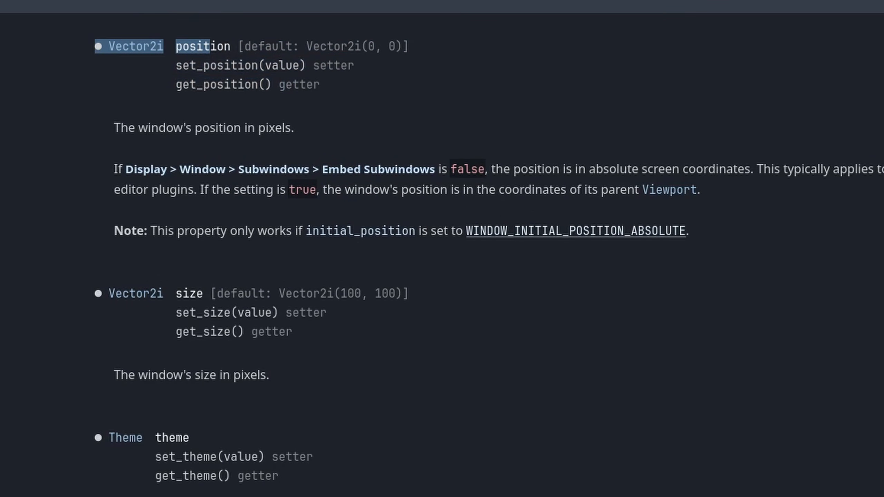
- Change the window position line to get_window().position += Vector2i(5,5)
drag(349, 134, 425, 138)
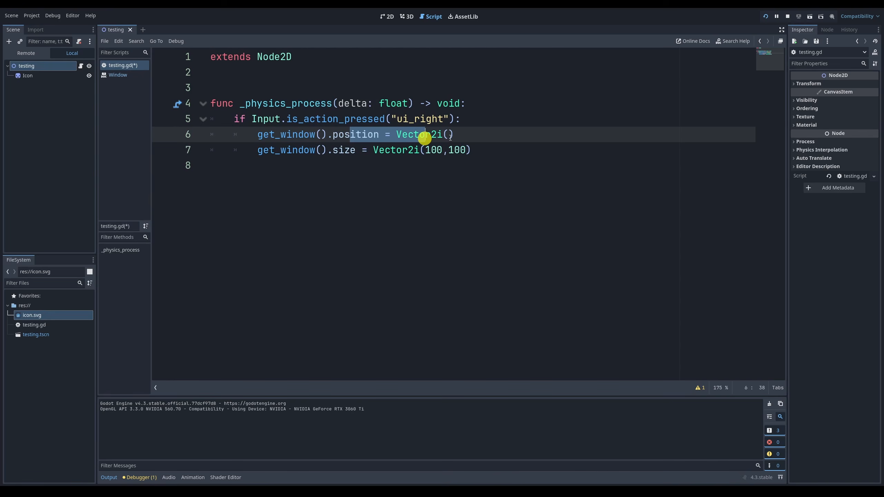
click(450, 137)
click(442, 135)
click(384, 135)
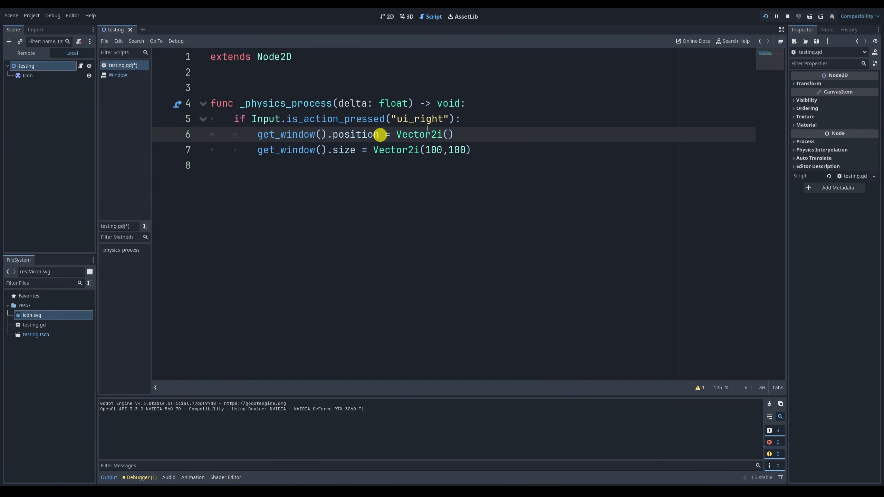
key(Delete)
text(+=)
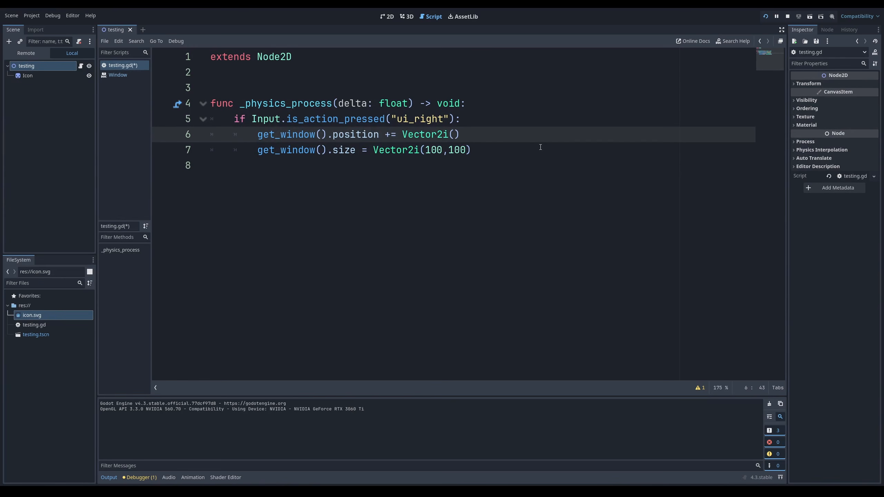
key(BackSpace)
text(,5)
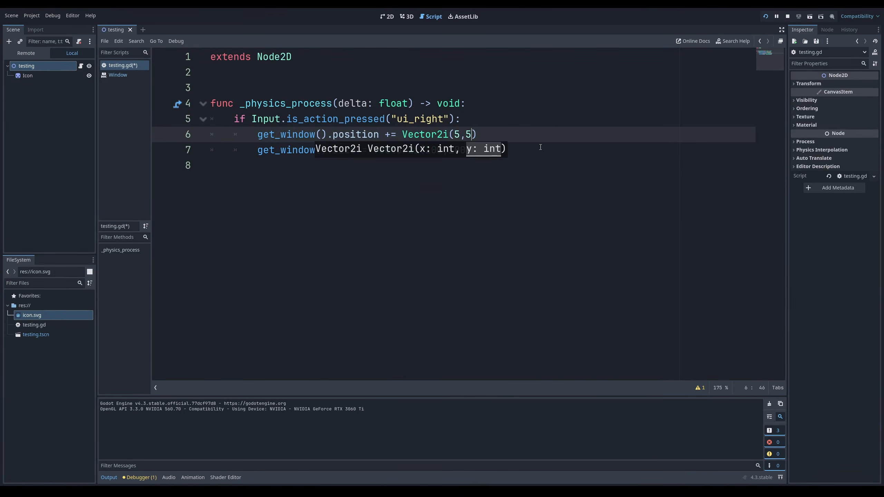
- Run the project to test the window's movement and resizing with the ui_right action, and stop it
key(F5)
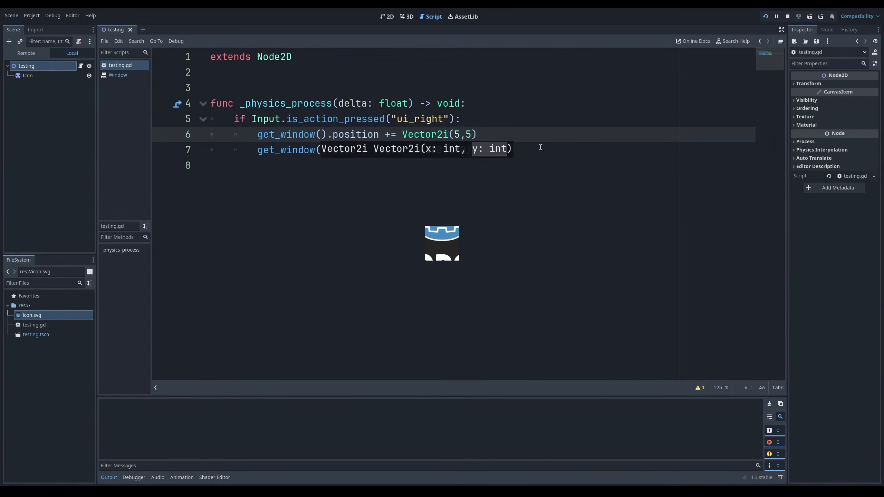
key(Right)
key(Right)
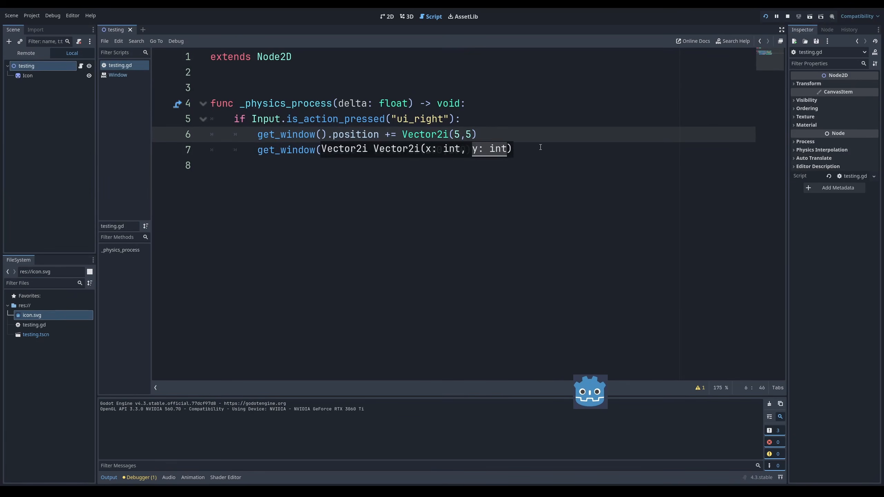
click(541, 147)
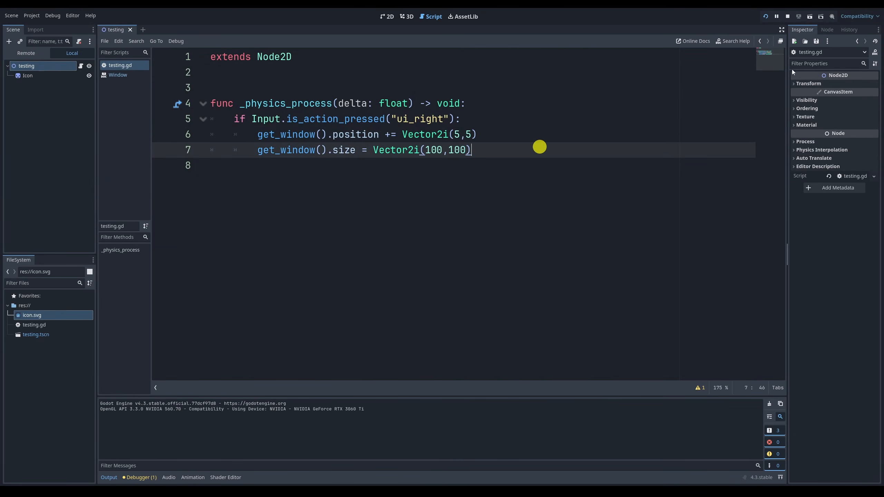
click(788, 17)
- Set the window size in the script to Vector2i(200,50)
click(429, 151)
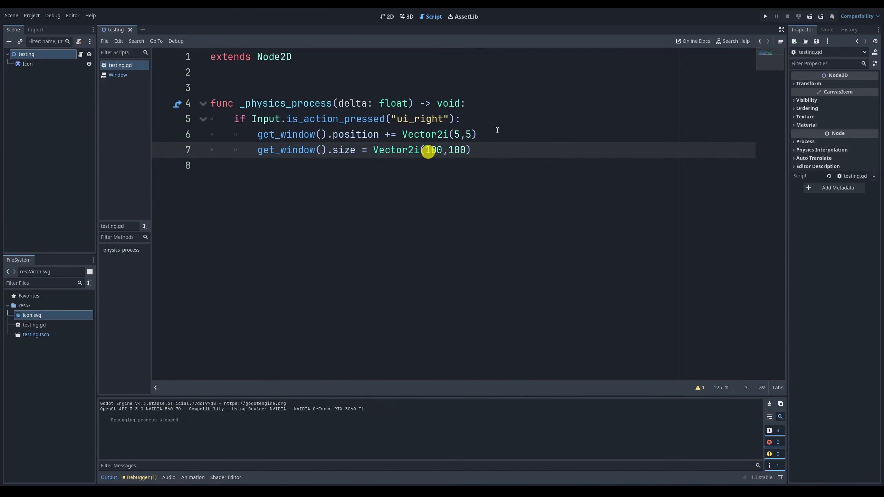
key(BackSpace)
text(12)
key(BackSpace)
key(BackSpace)
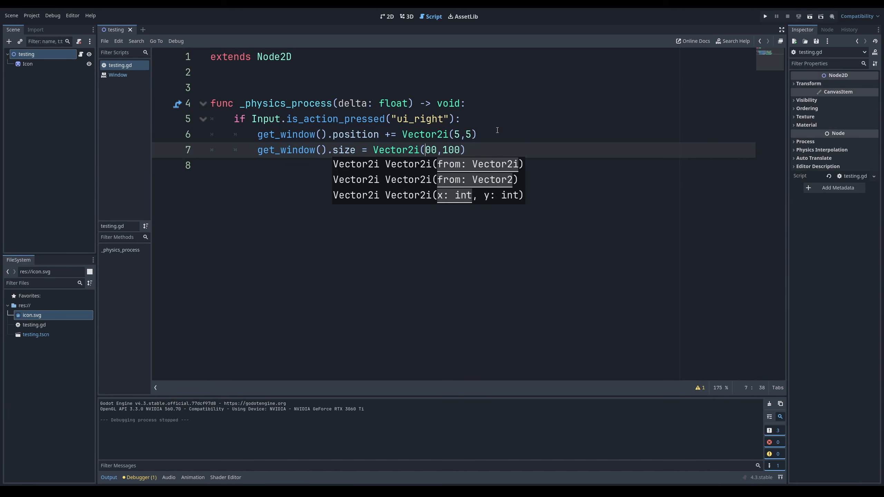
text(2)
key(Right)
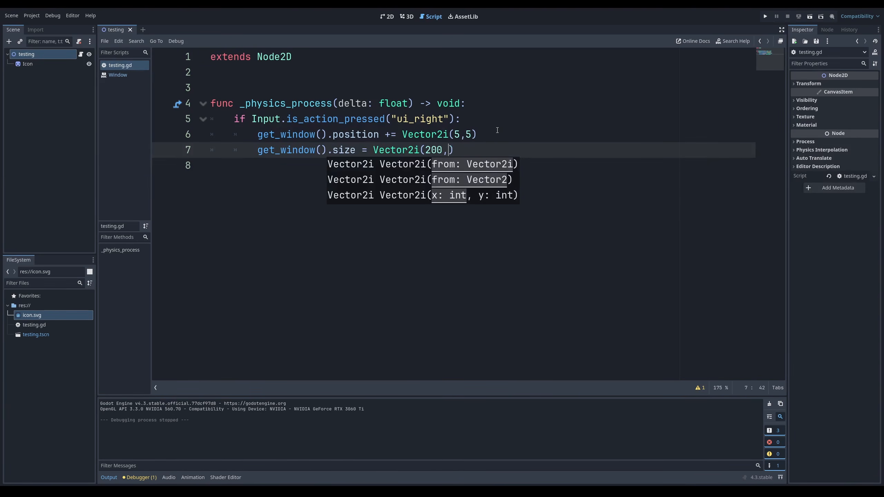
- Run the project again and trigger ui_right to test the window with the 200 by 50 size
key(F5)
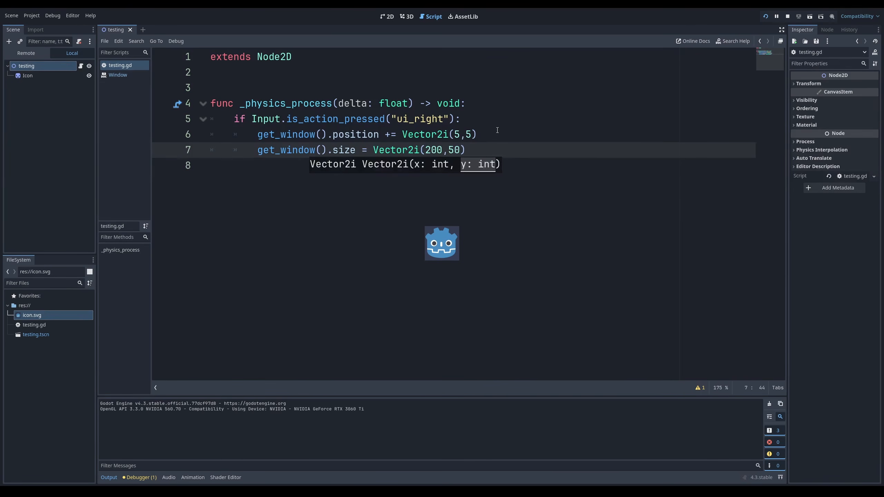
key(Right)
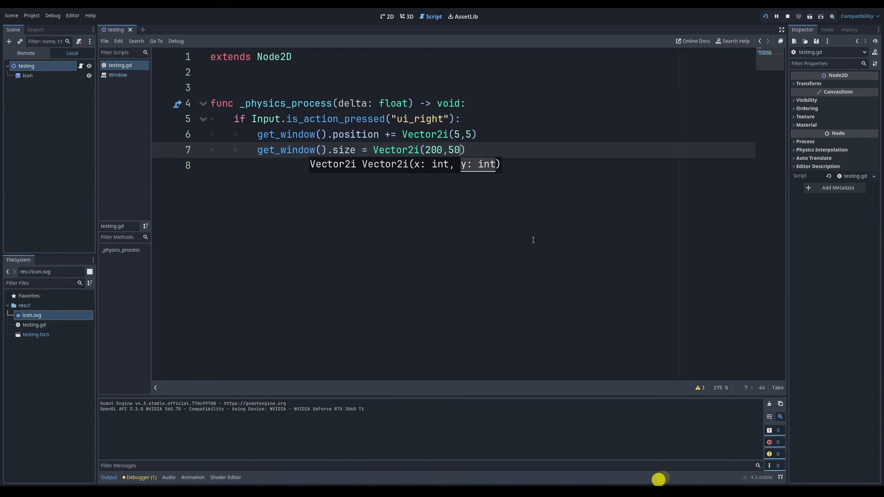
double_click(431, 150)
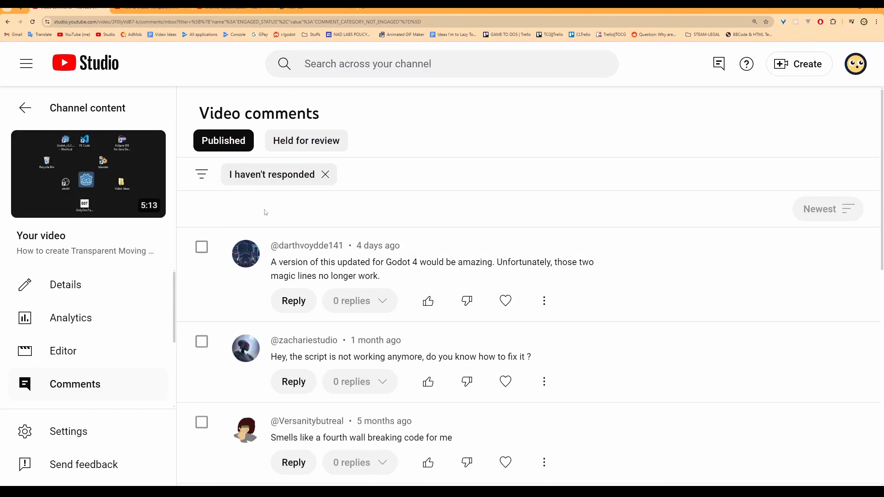
- Switch to YouTube Studio and read through the unanswered comments on the transparent moving windows video, including those about Godot 4
drag(273, 262, 546, 274)
scroll(546, 274, down, 5)
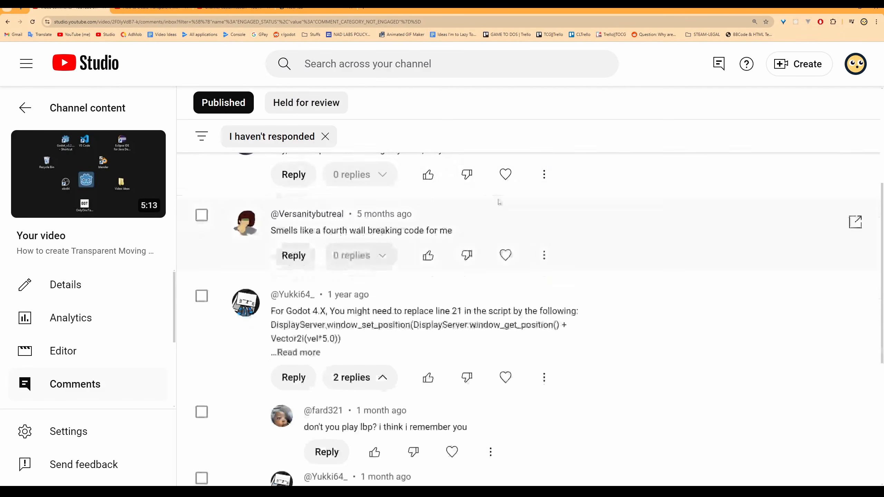
drag(519, 186, 385, 170)
scroll(380, 205, down, 4)
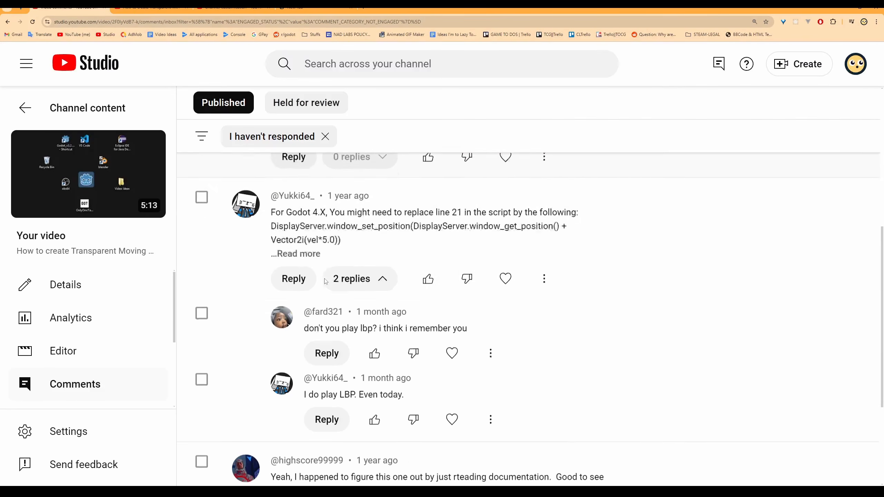
drag(381, 205, 420, 230)
scroll(430, 241, down, 5)
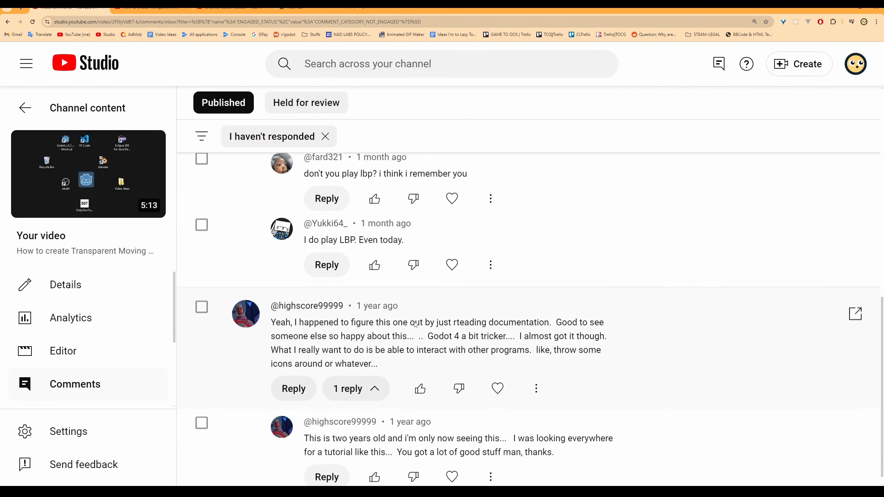
drag(401, 318, 417, 334)
click(417, 332)
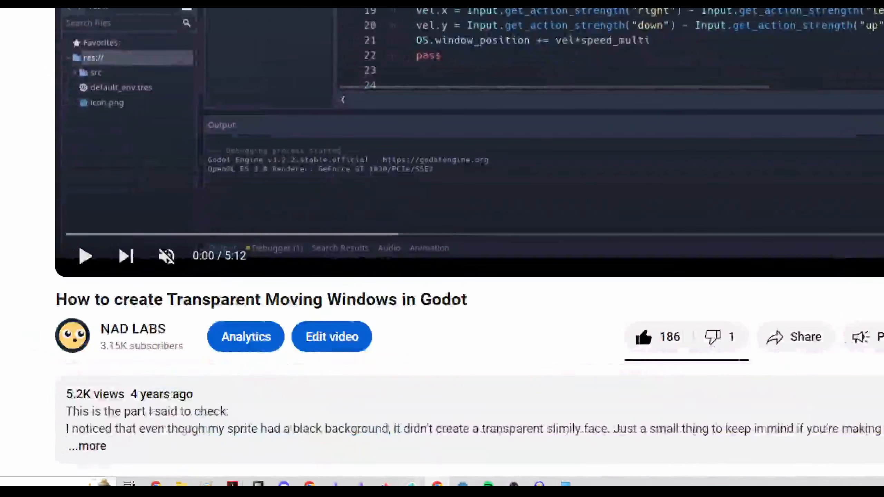
- Open the taskbar options for the Magnifier window
right_click(565, 482)
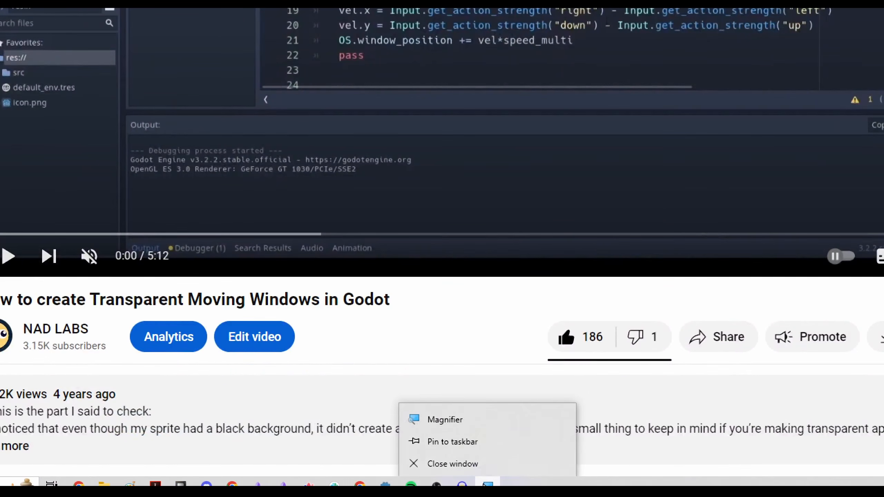